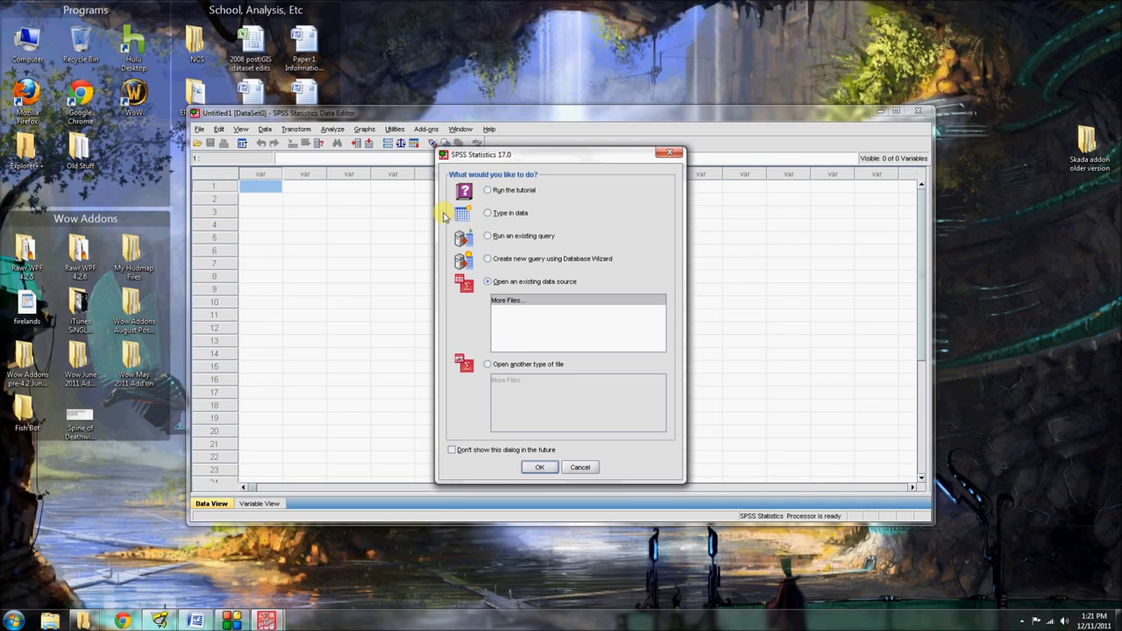
Step: Turn off the startup dialog for future sessions, and dismiss the Open Data dialog without opening a file
left_click_drag(543, 156, 619, 174)
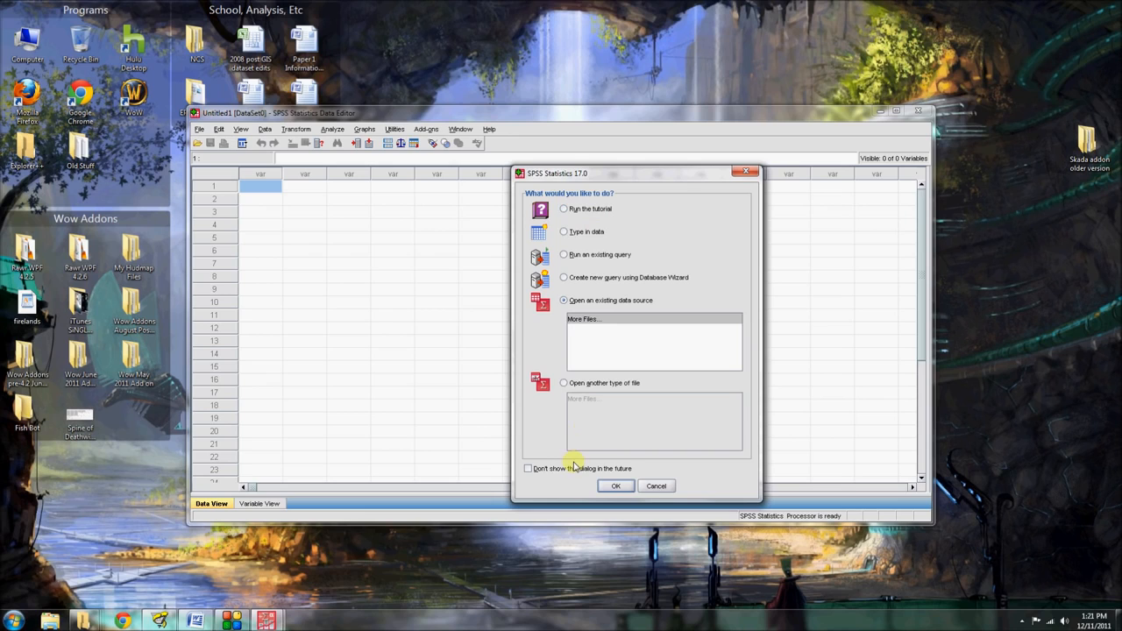
left_click(543, 470)
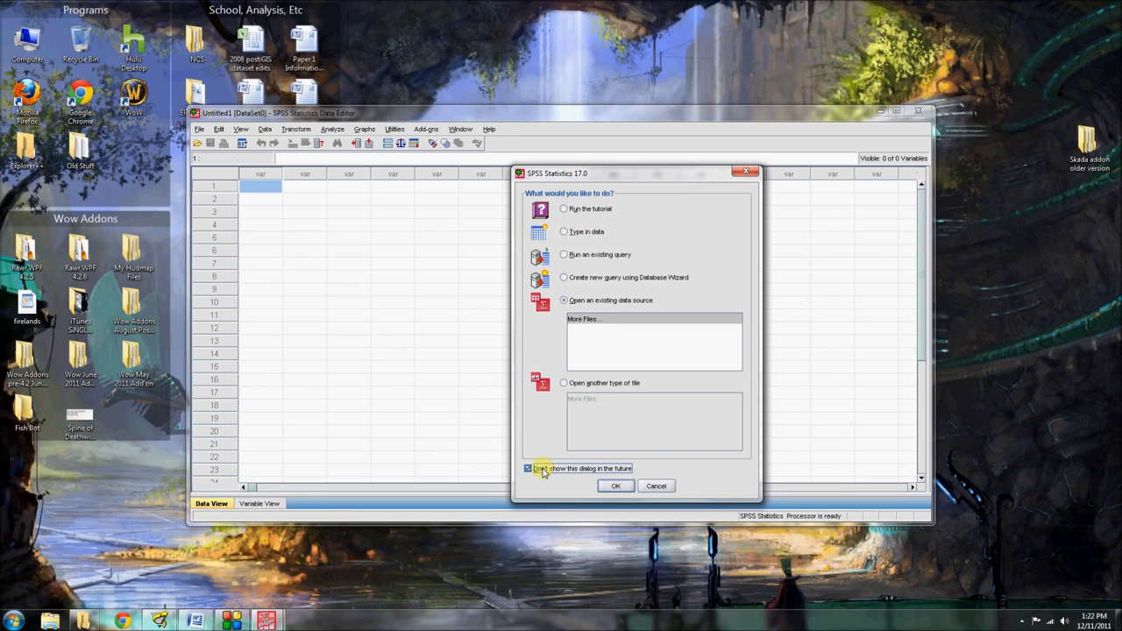
left_click(614, 486)
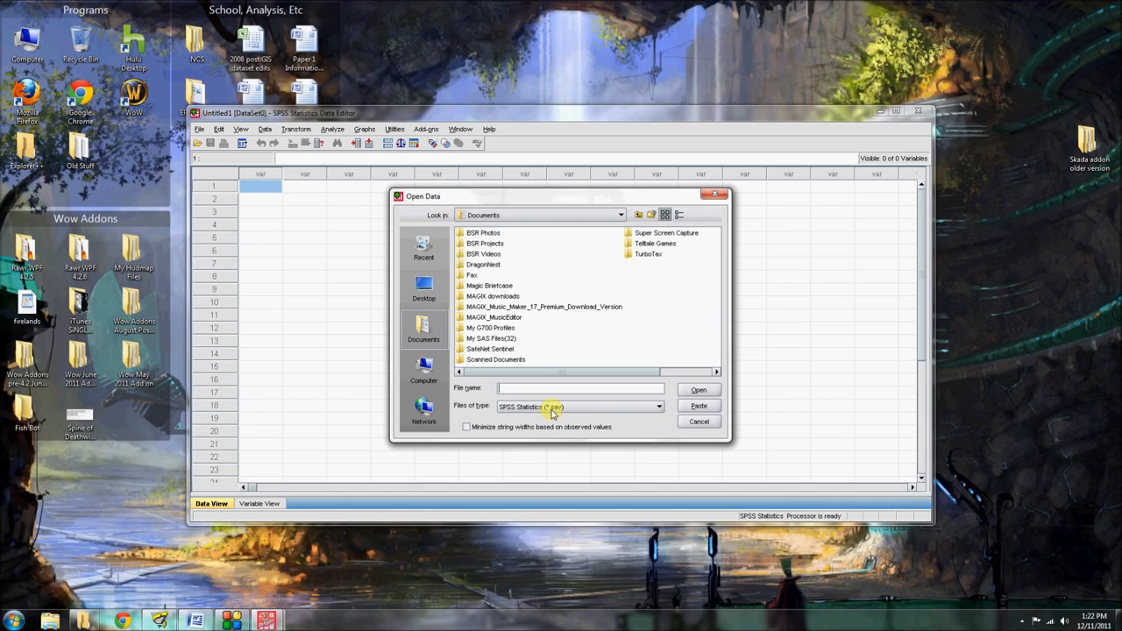
left_click(700, 423)
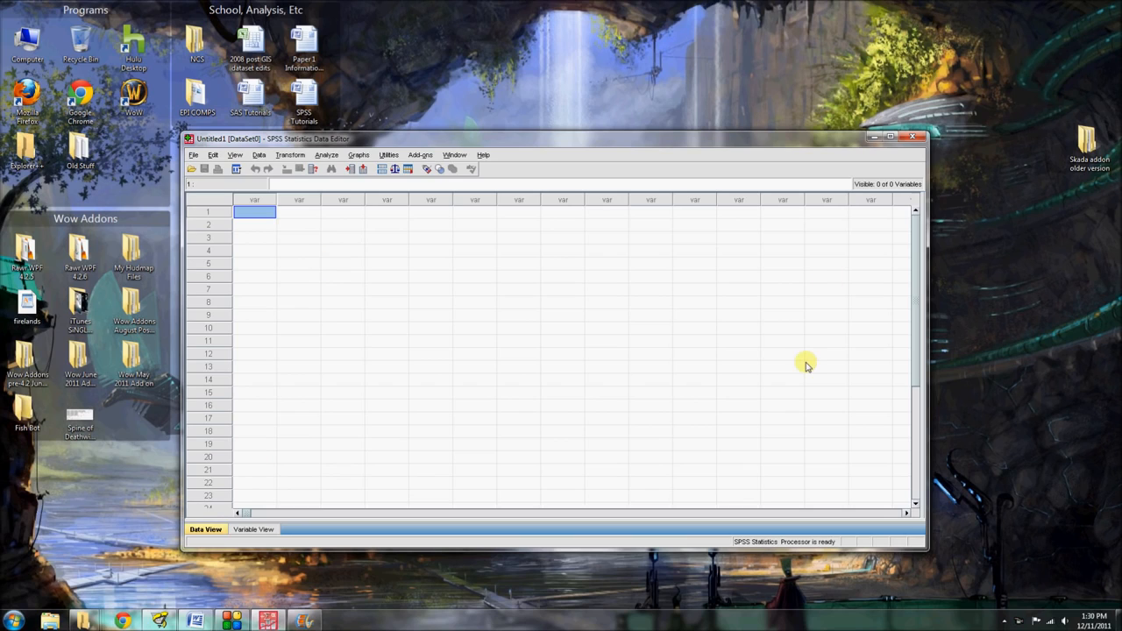
Step: Compare the layouts of the empty dataset's Variable View and Data View
left_click(252, 530)
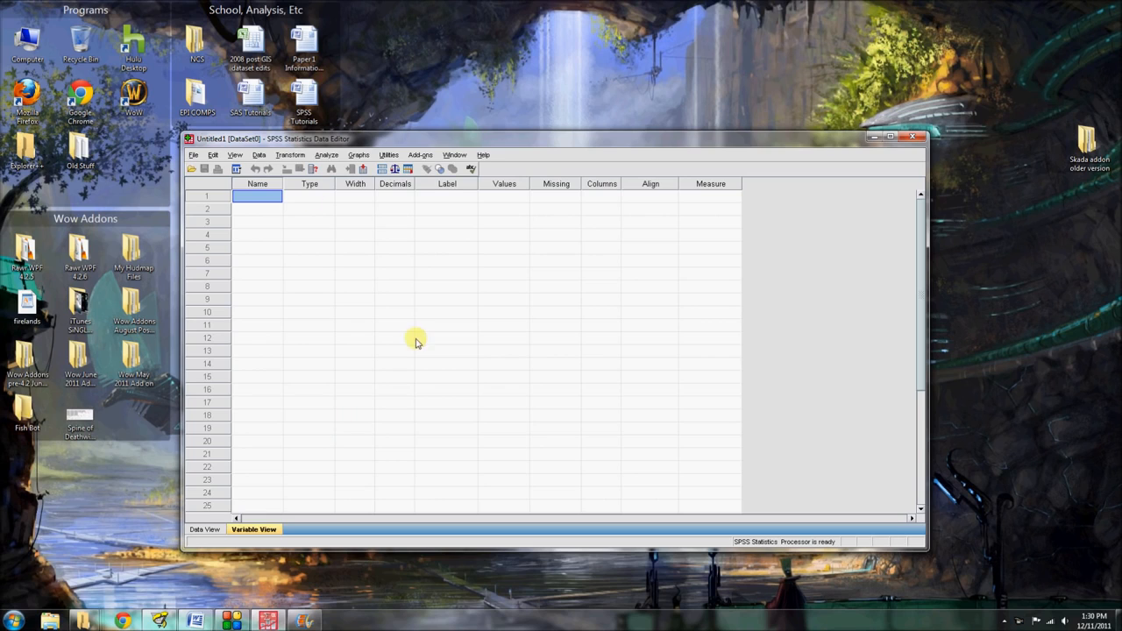
left_click(205, 530)
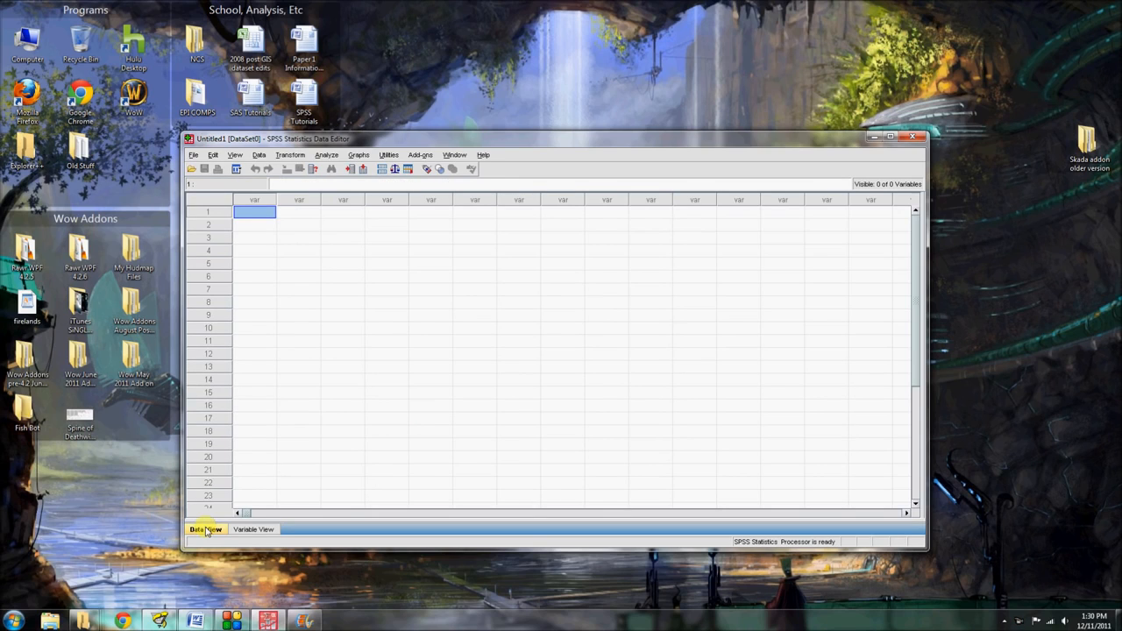
left_click(243, 529)
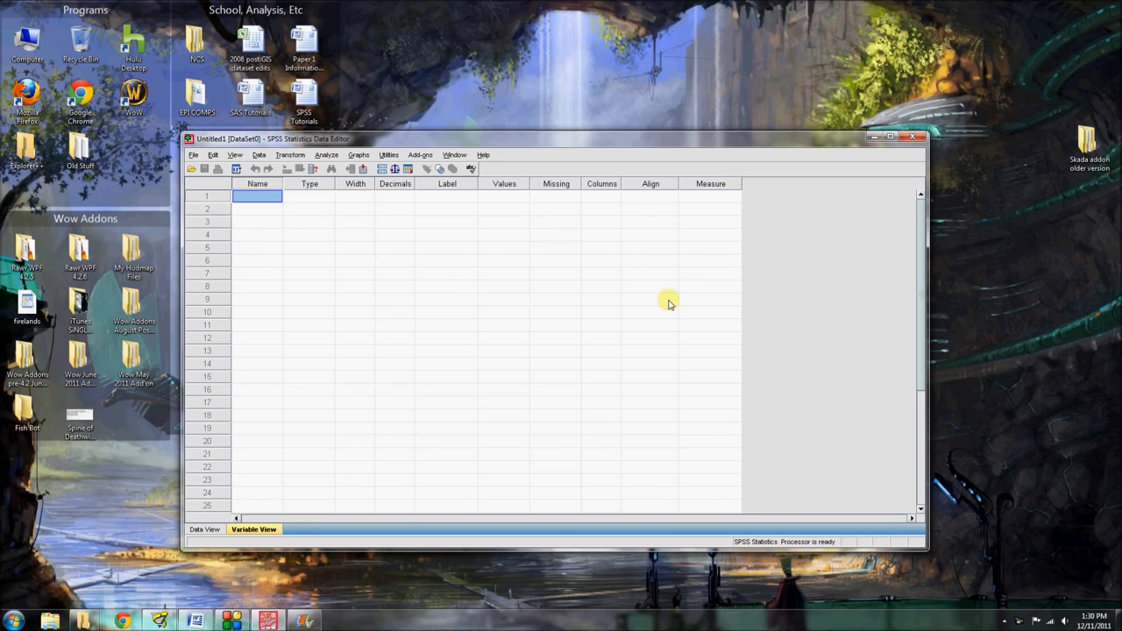
left_click(217, 532)
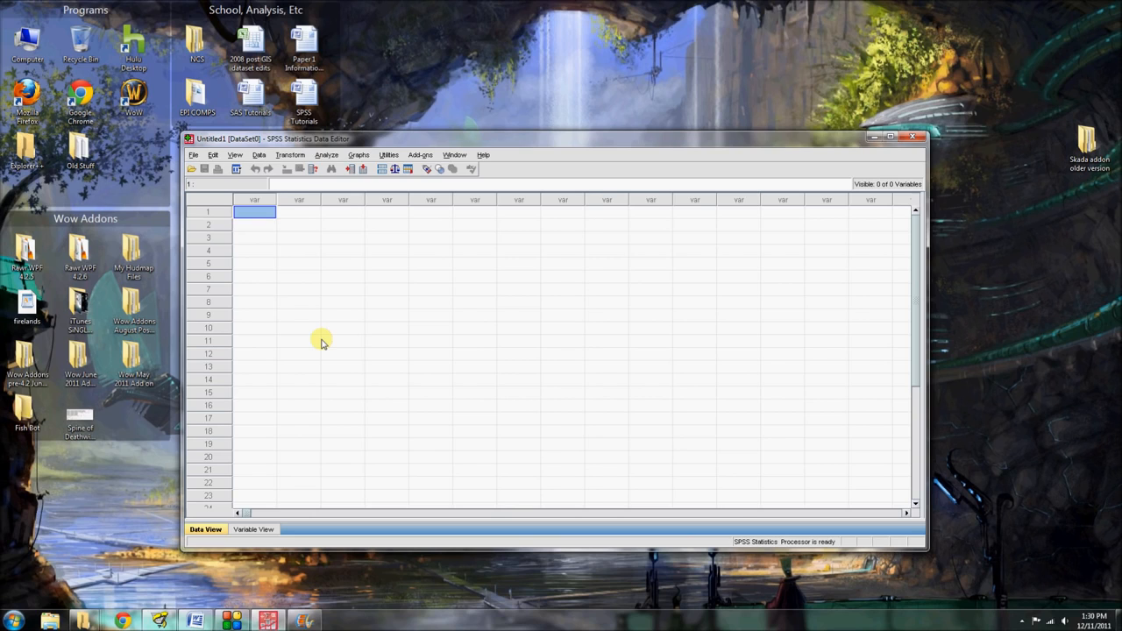
Step: Enter the values 1 through 5 down the first column of the data grid, and check the variable's definition in Variable View
type("1 2 3 4 5")
key("Up")
key("Up")
key("Up")
key("Up")
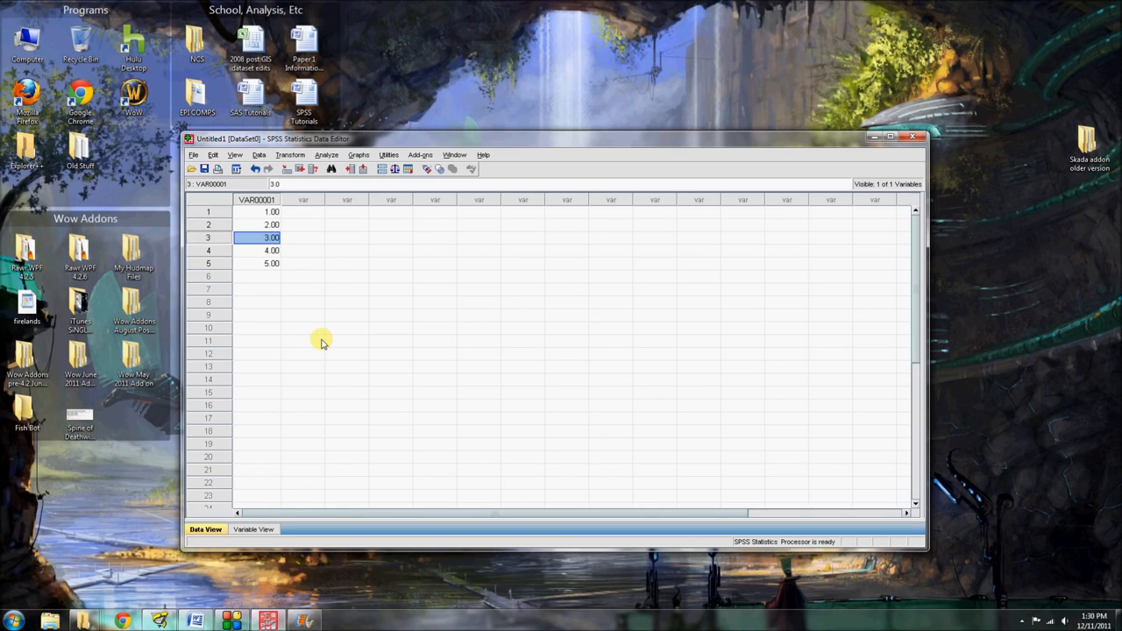
key("Right")
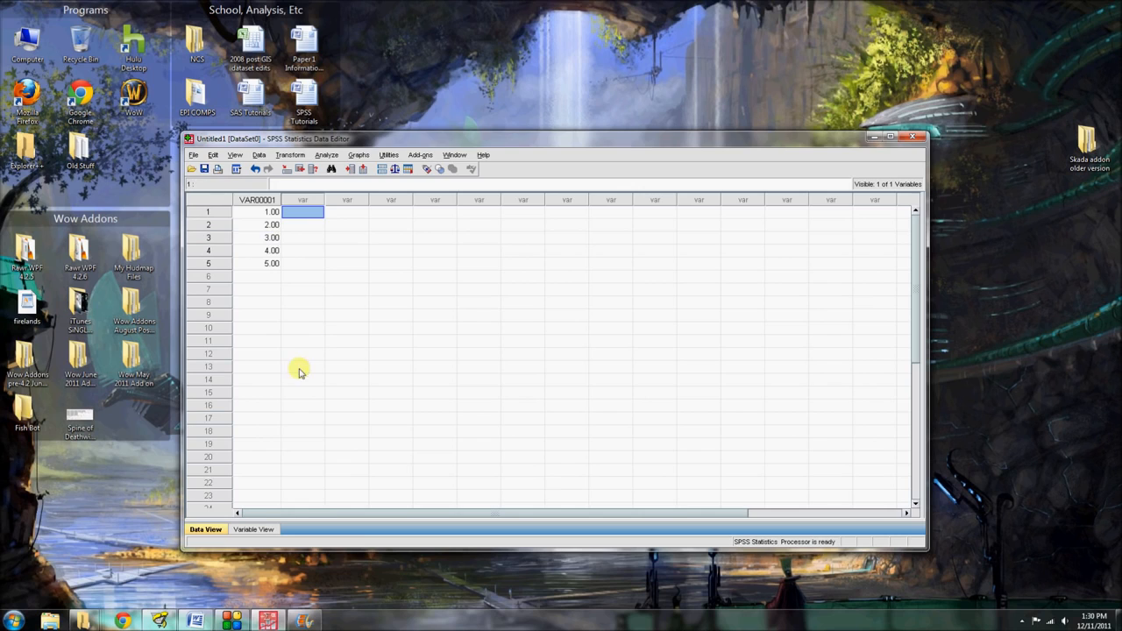
left_click(263, 530)
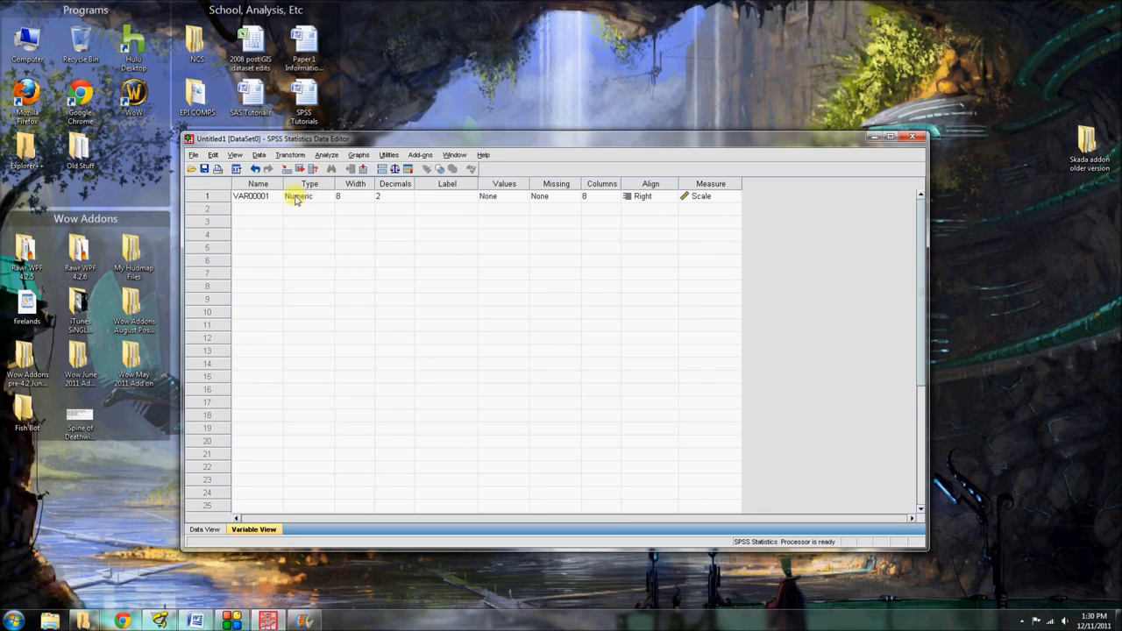
left_click(207, 530)
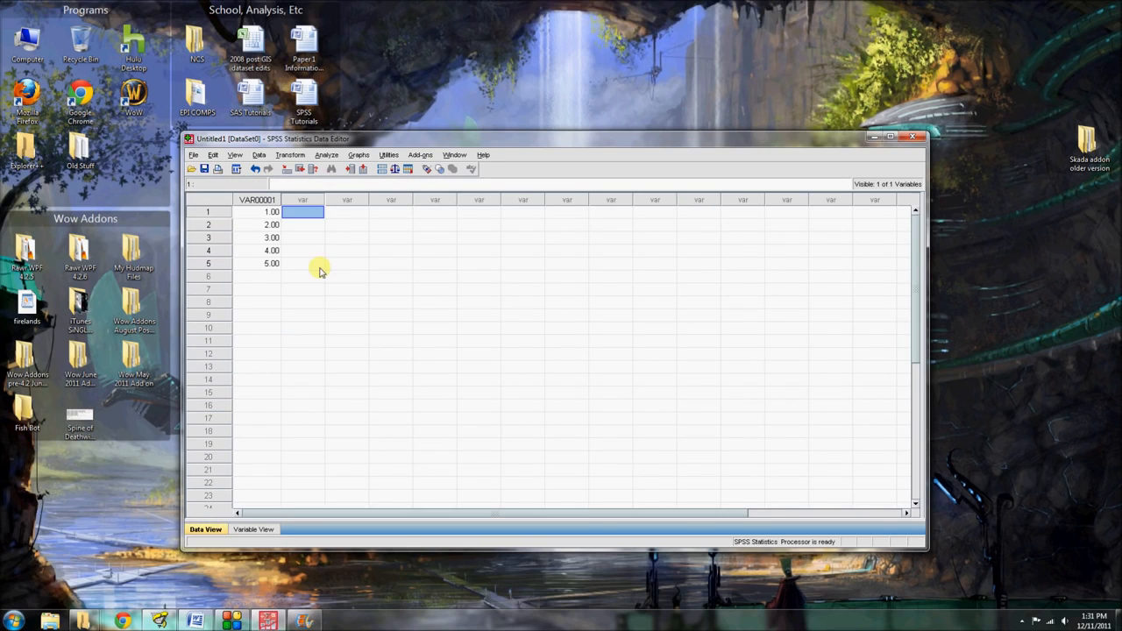
Step: Enter a first name for each of the five cases down the second column of the data grid
type("Amanda")
key("Return")
type("Mike")
key("Return")
type("Maria")
key("Return")
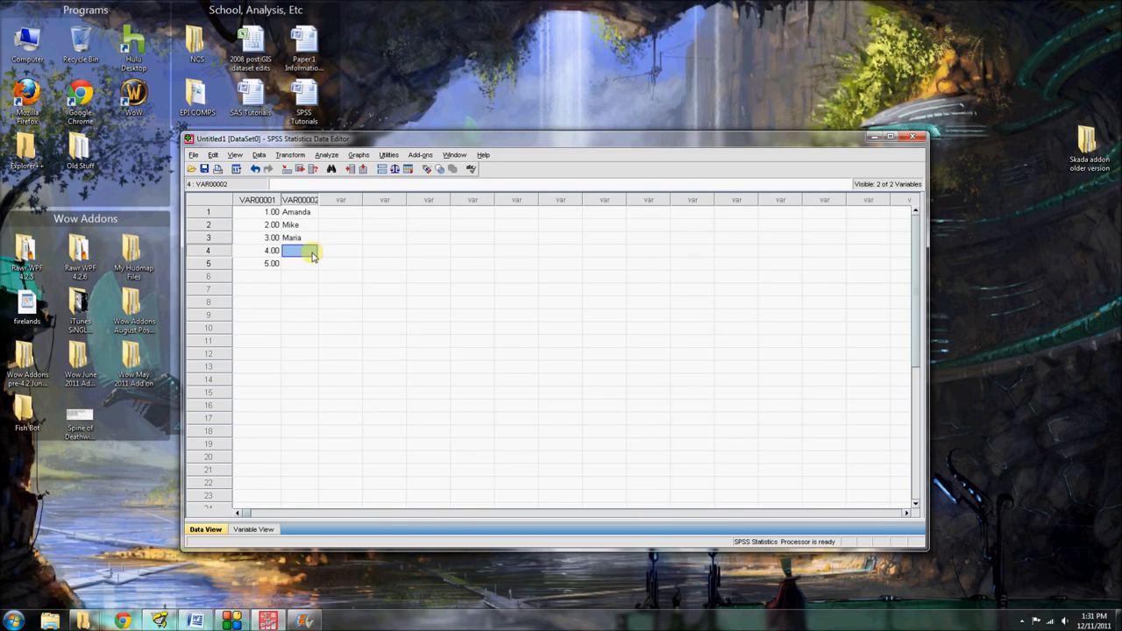
type("Nate")
key("Return")
type("Eric")
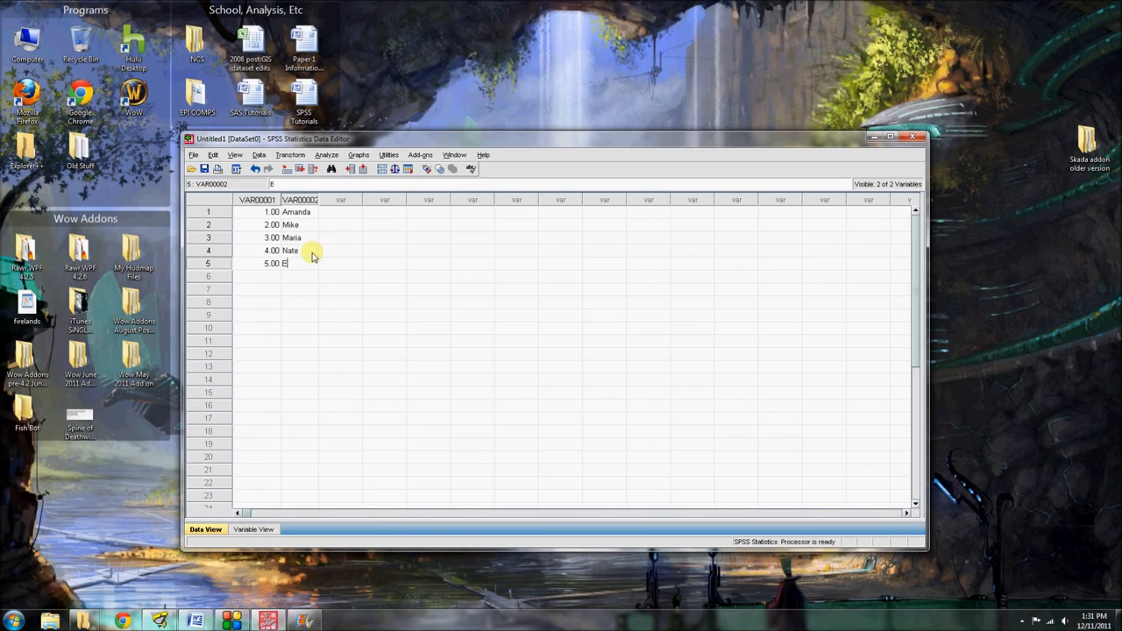
key("Return")
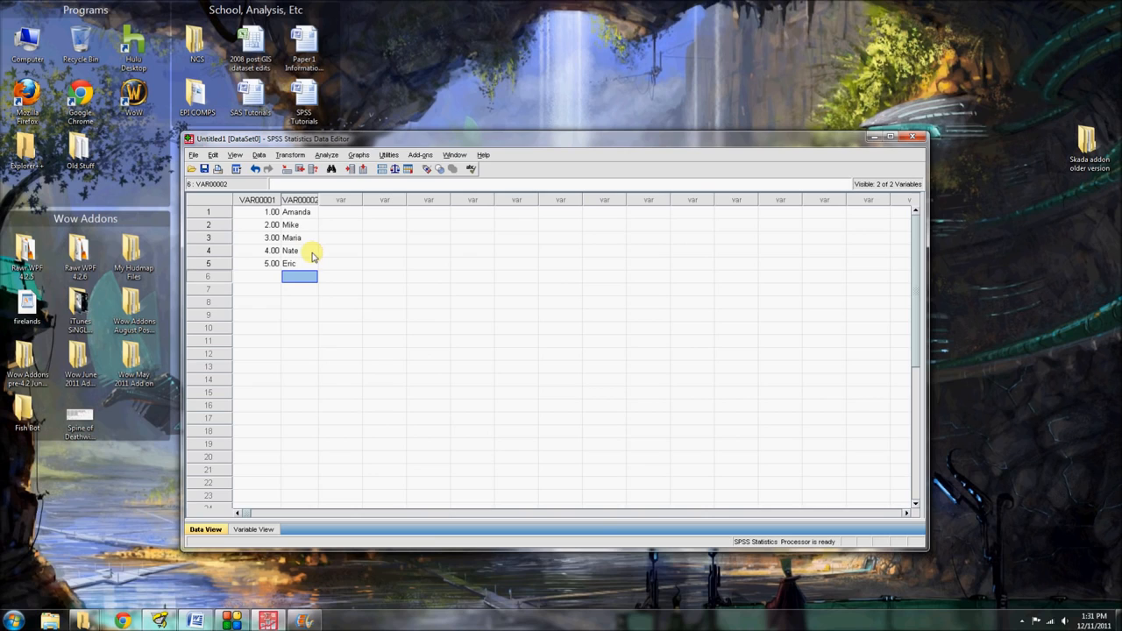
Step: Compare the properties of the two variables in Variable View with their entries in Data View
left_click(258, 530)
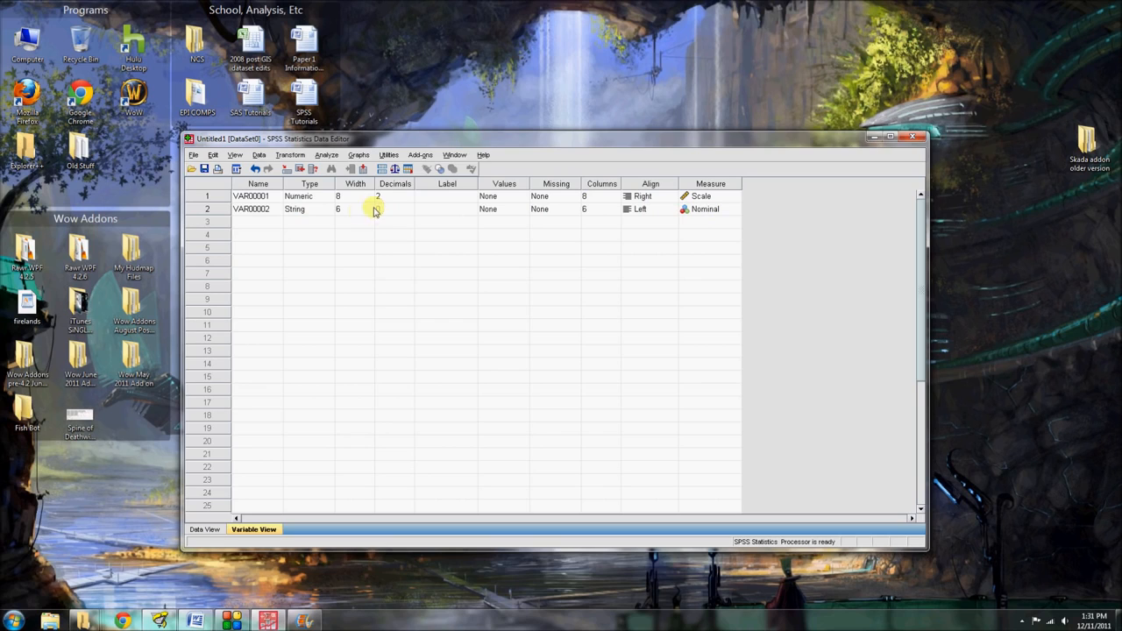
left_click(203, 530)
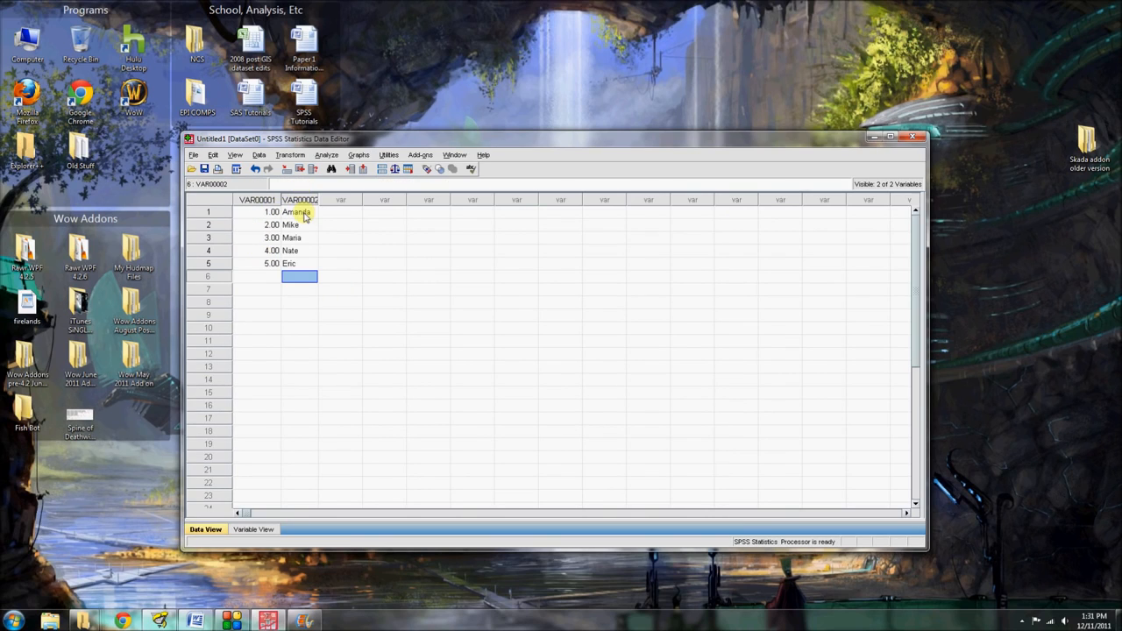
left_click(264, 530)
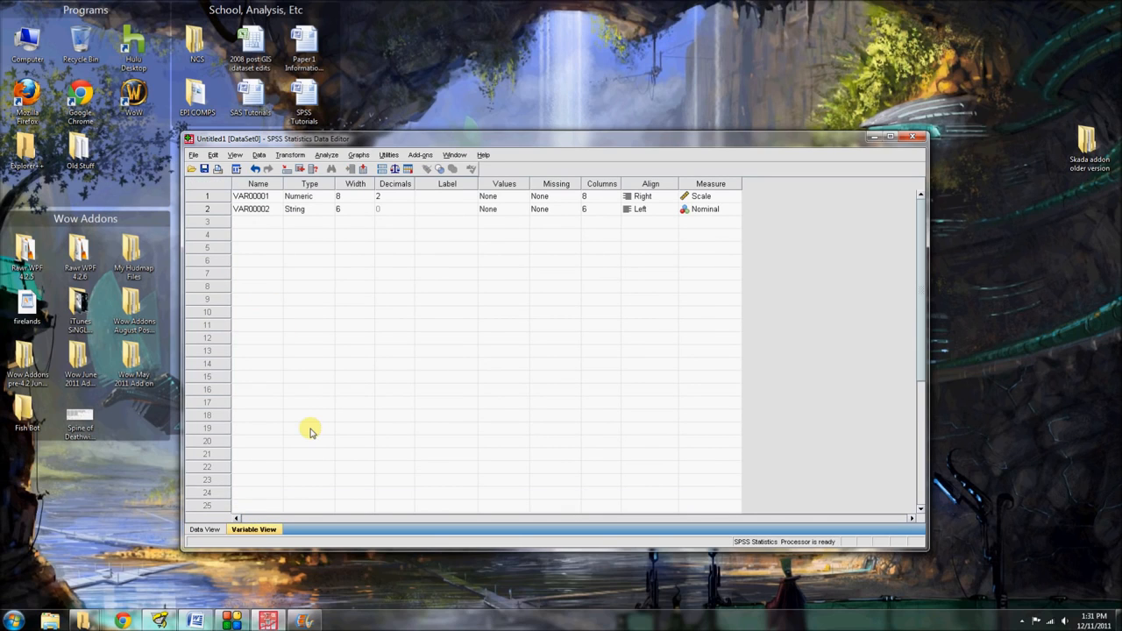
left_click(204, 531)
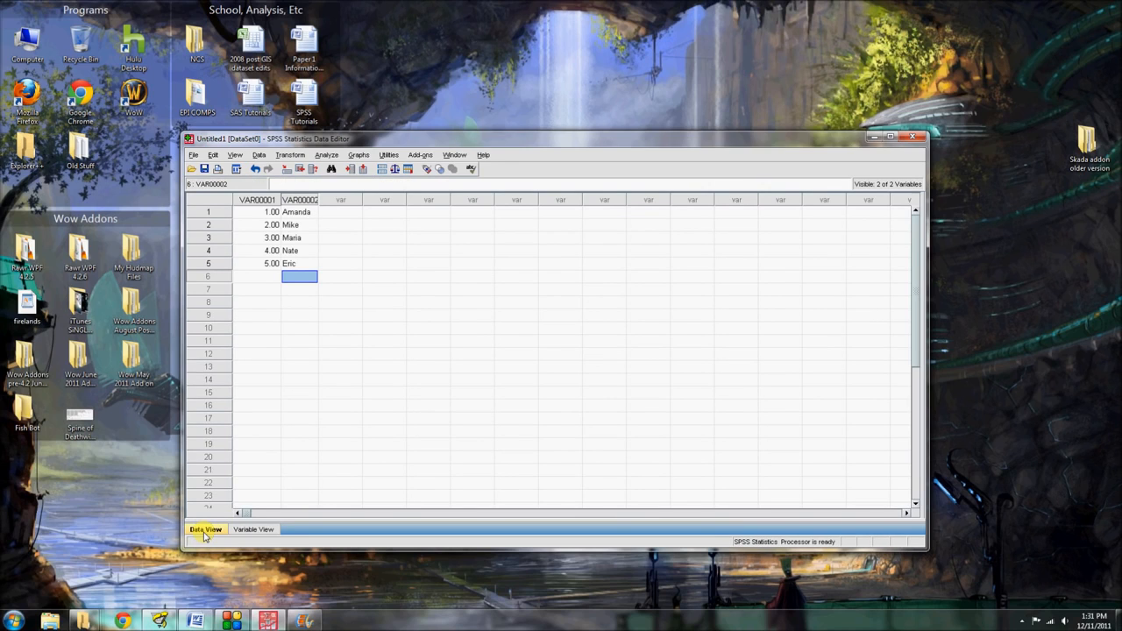
key("Up")
key("Up")
key("Up")
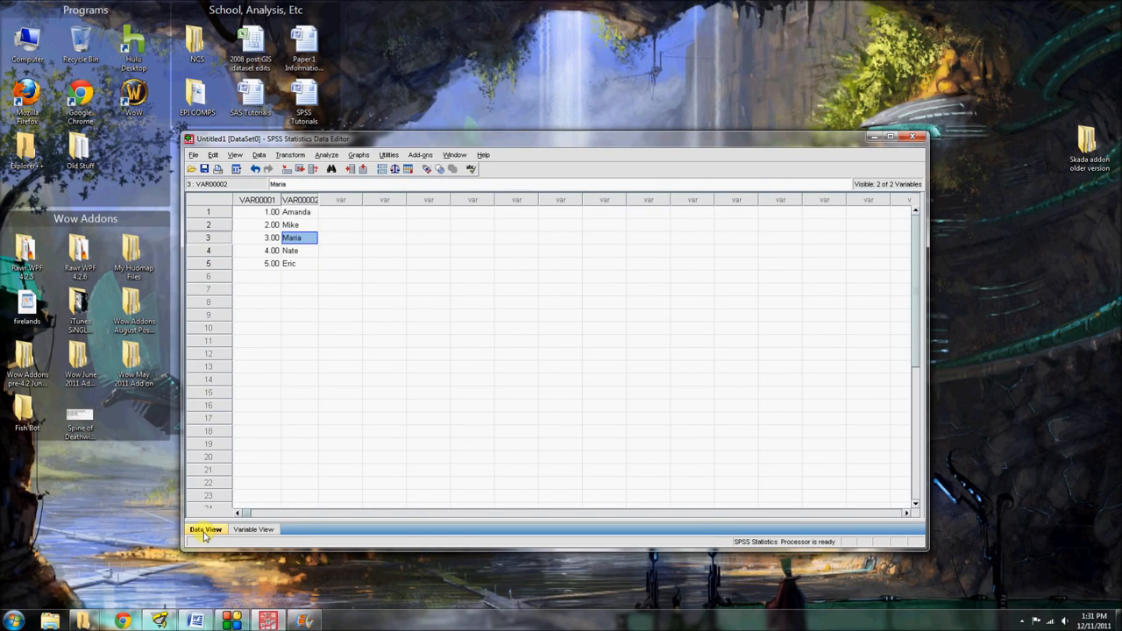
left_click(251, 530)
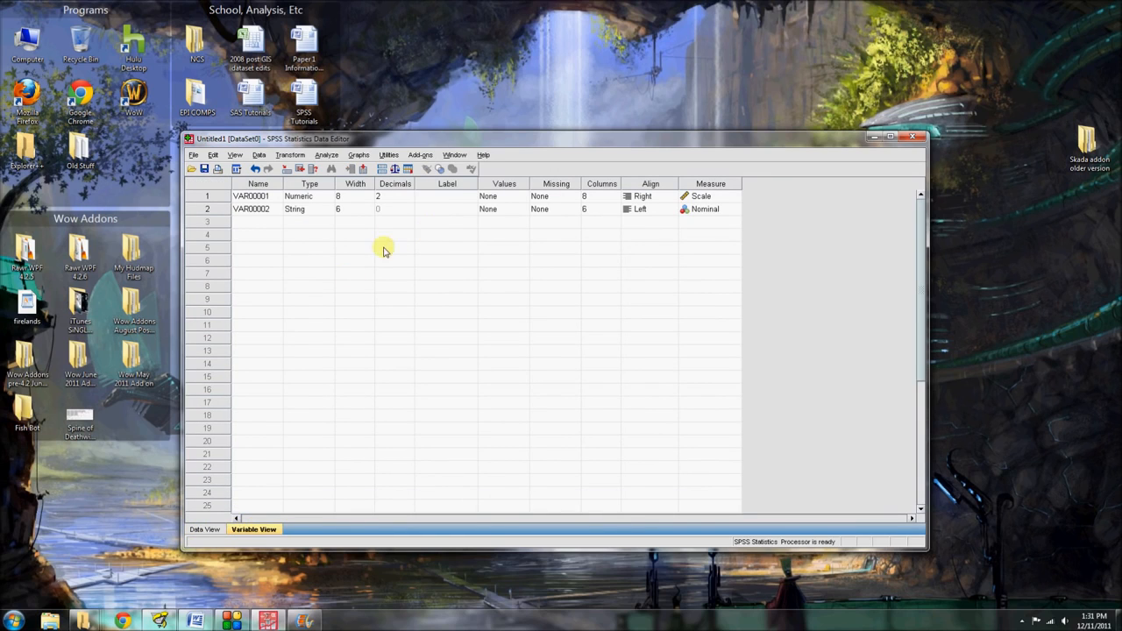
left_click(205, 530)
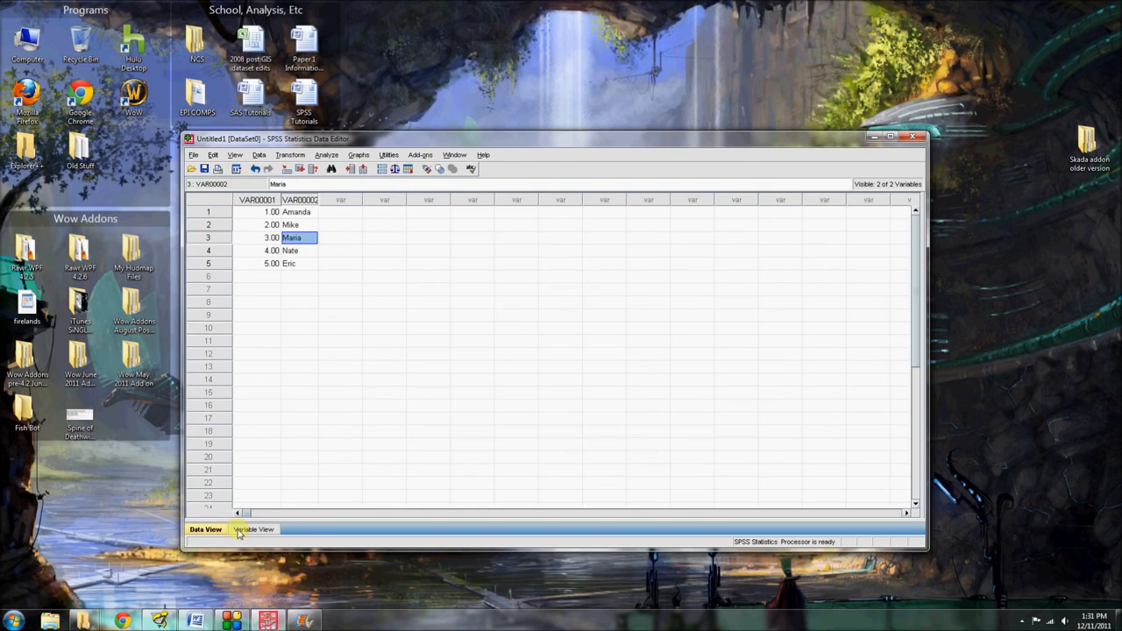
Step: Rename the first variable ID and the second variable Name in Variable View
left_click(243, 531)
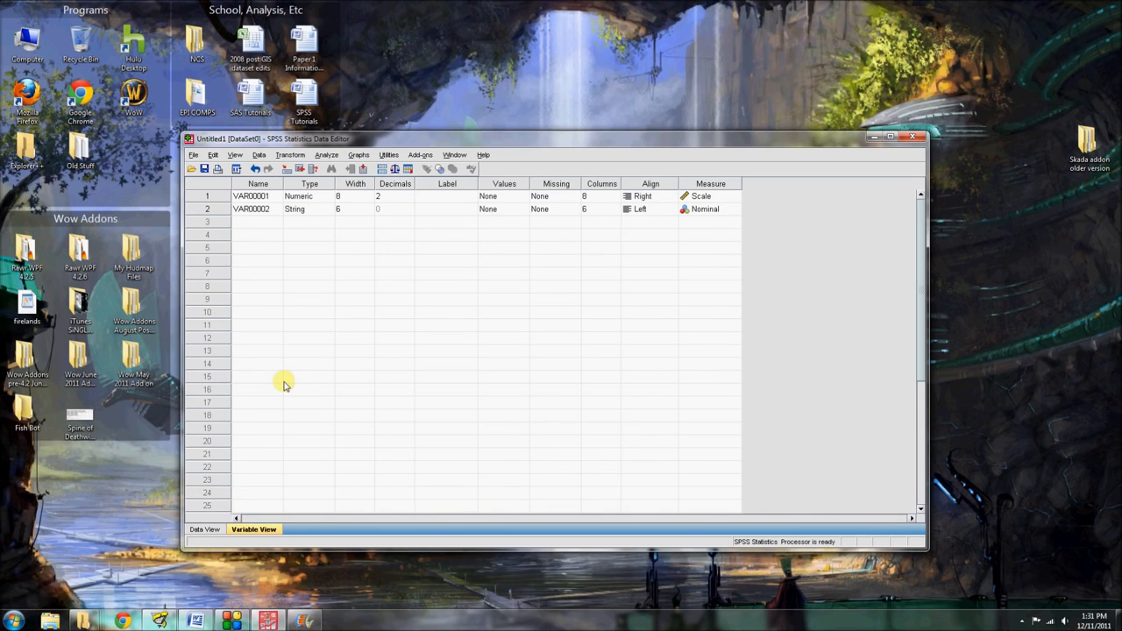
left_click(237, 199)
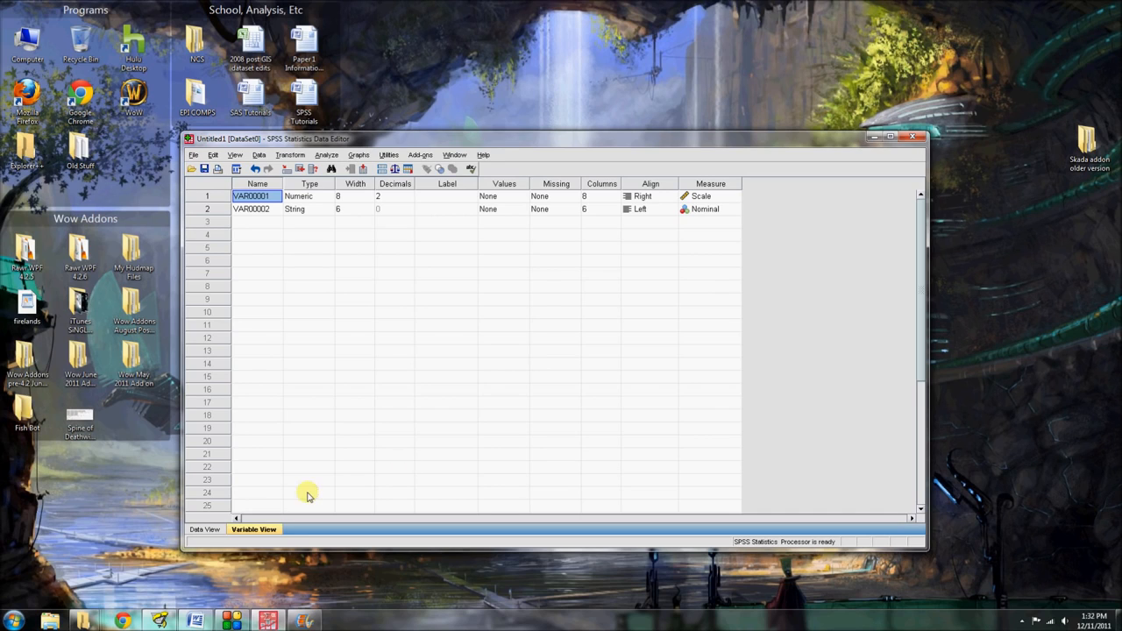
left_click(213, 530)
left_click(251, 531)
type("ID")
key("Return")
type("Na")
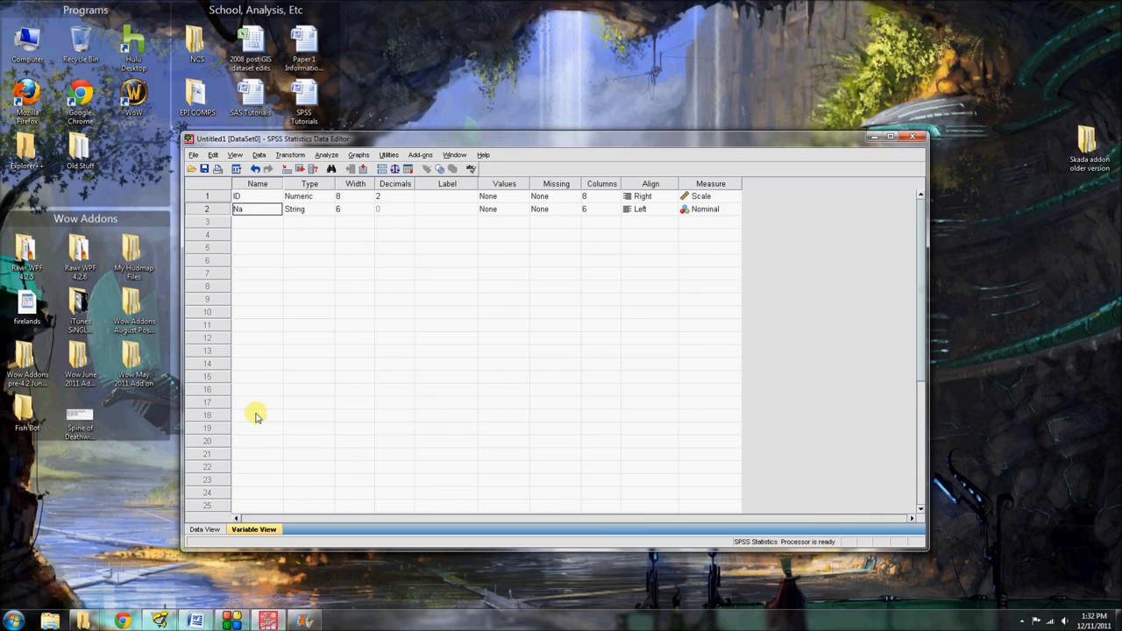
Step: Label the ID variable "Patient ID" and the Name variable "Patient First Name", and widen the Label column to fit the text
key("Up")
key("Right")
key("Right")
key("Right")
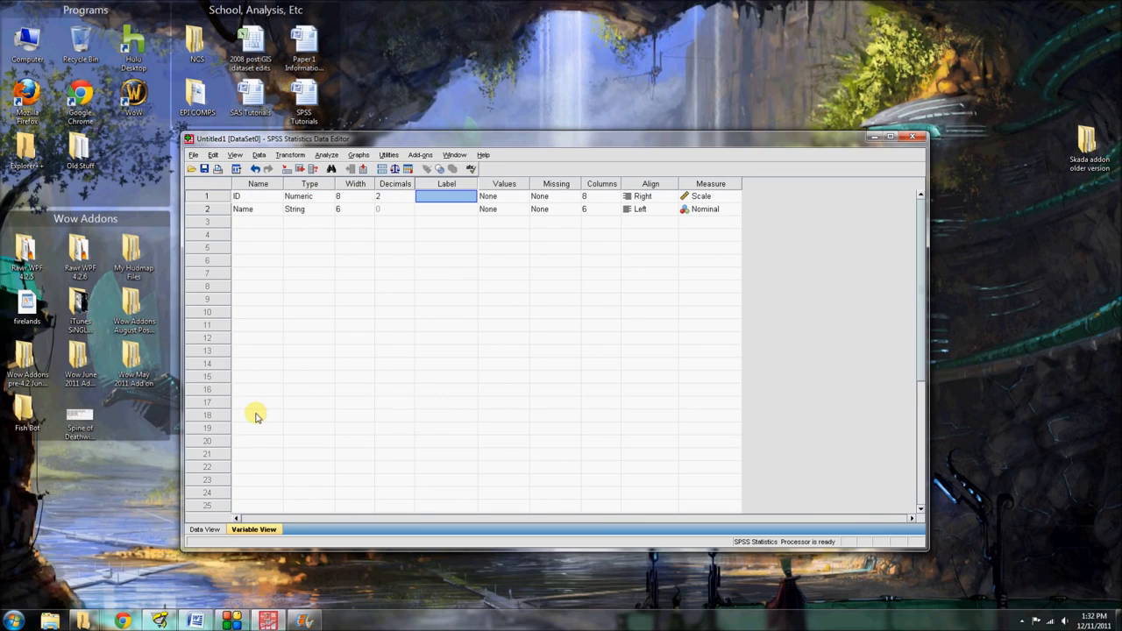
type("Patient ID")
key("Return")
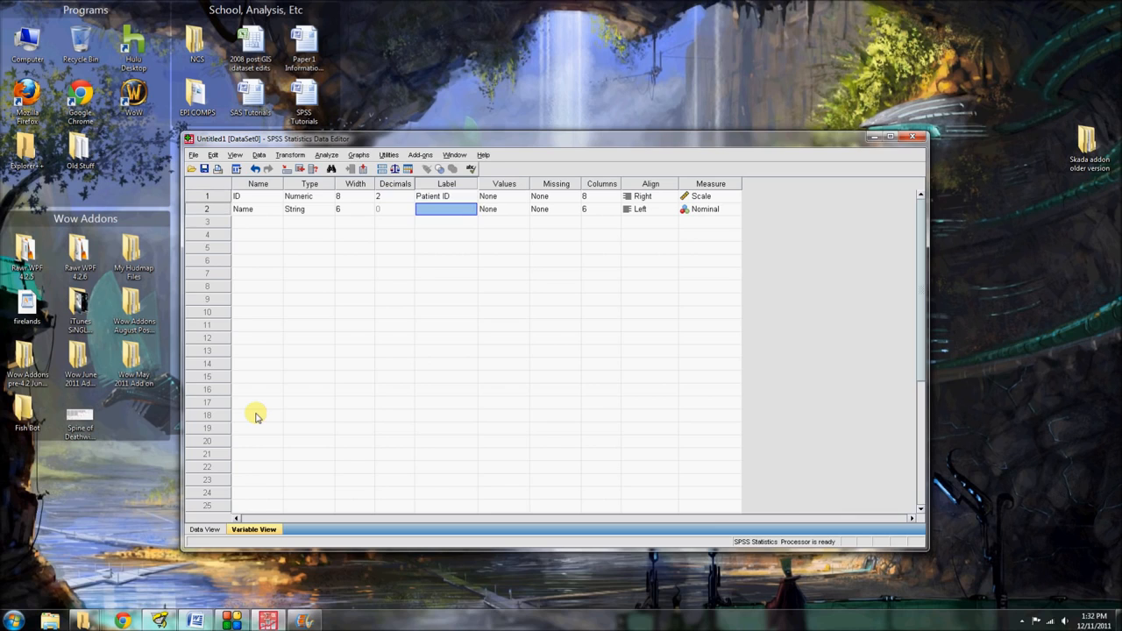
type("Patient First Na")
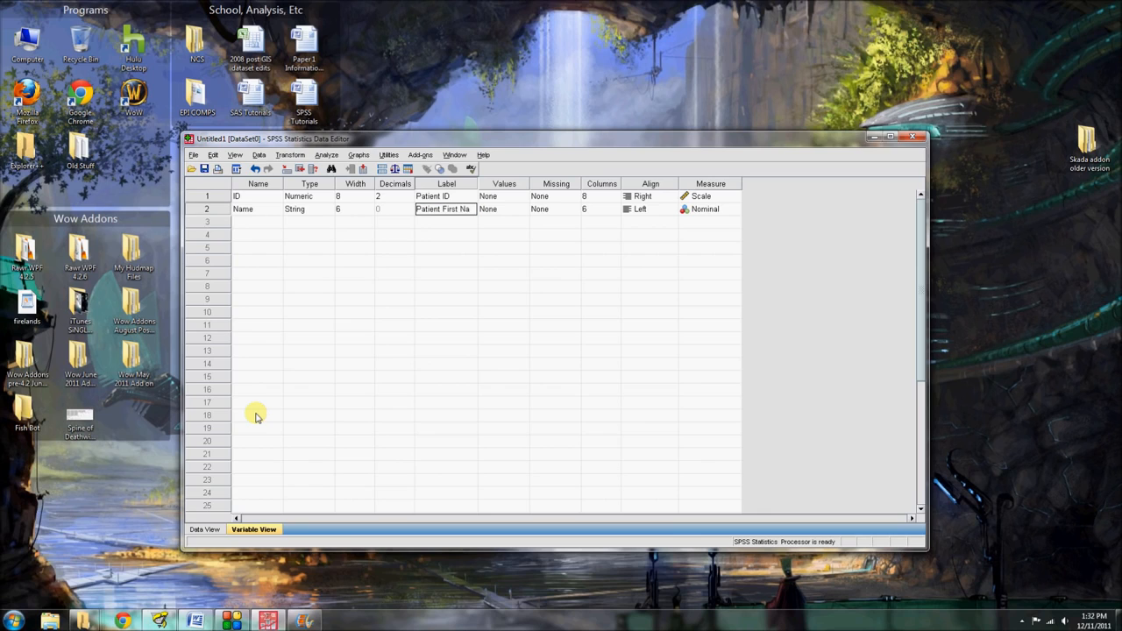
key("Up")
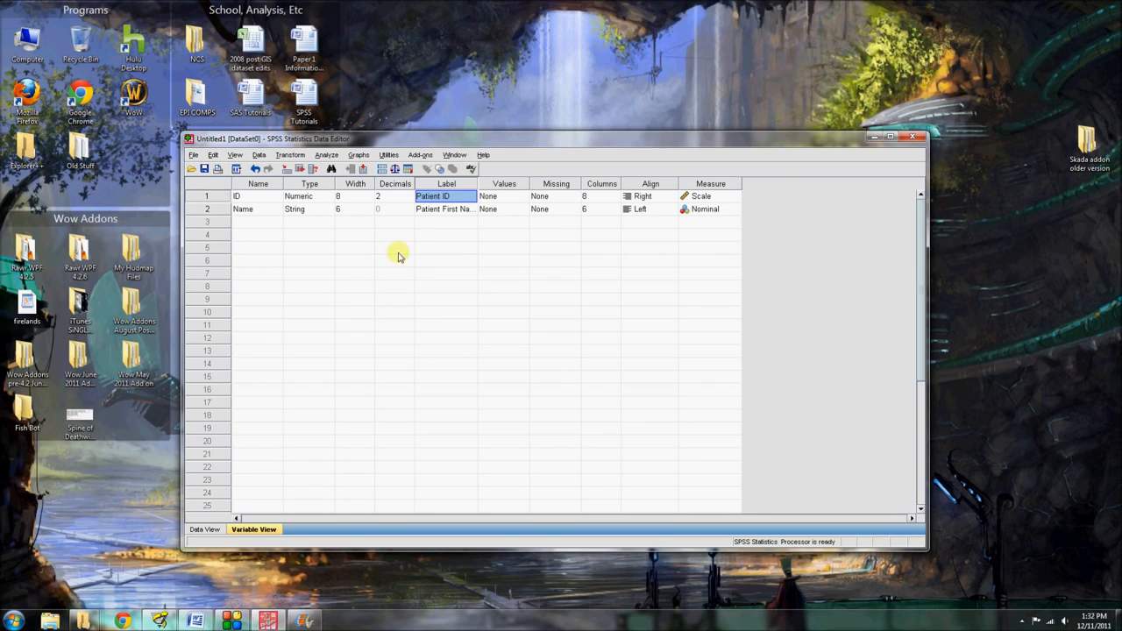
left_click_drag(477, 184, 514, 184)
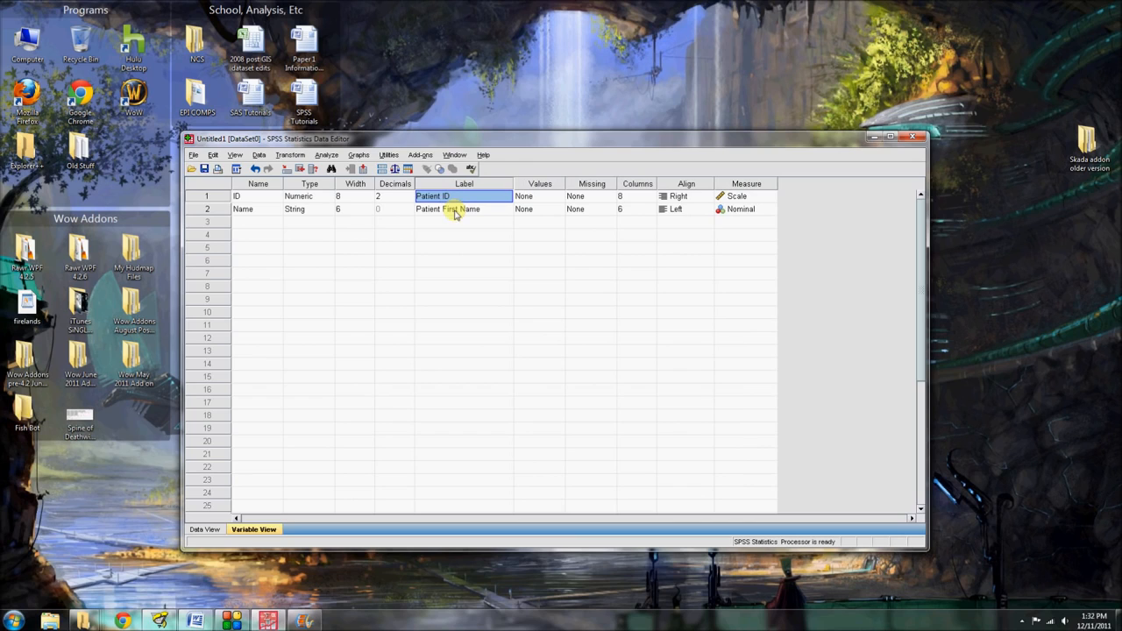
Step: Examine the Type settings of the ID and Name variables, including the Variable Type options for Name, without changing them
left_click(311, 197)
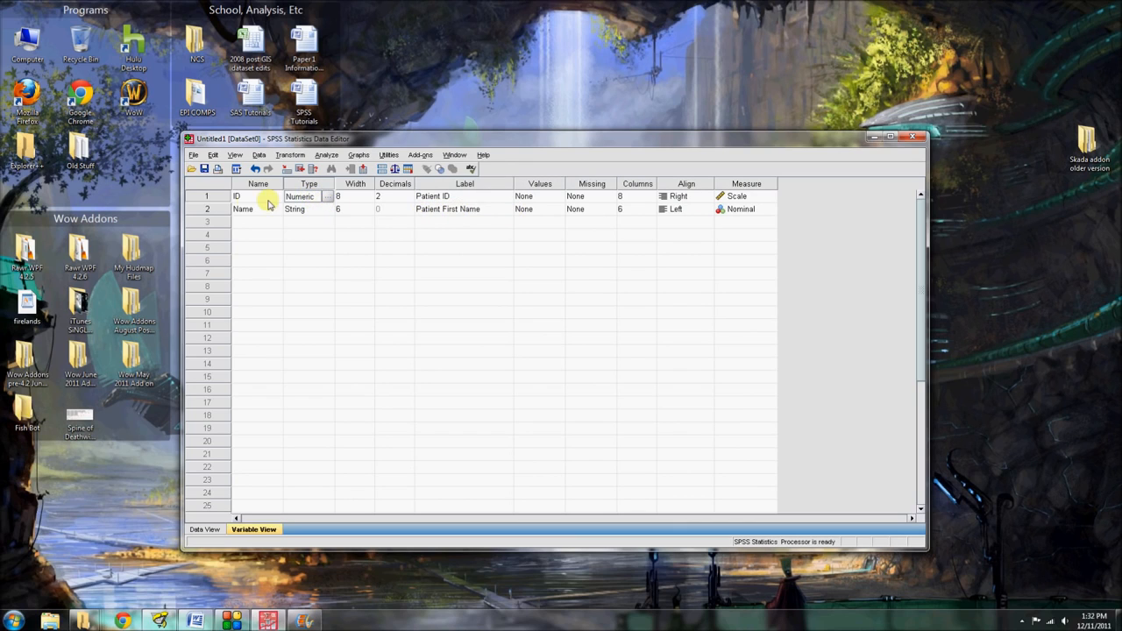
left_click(297, 208)
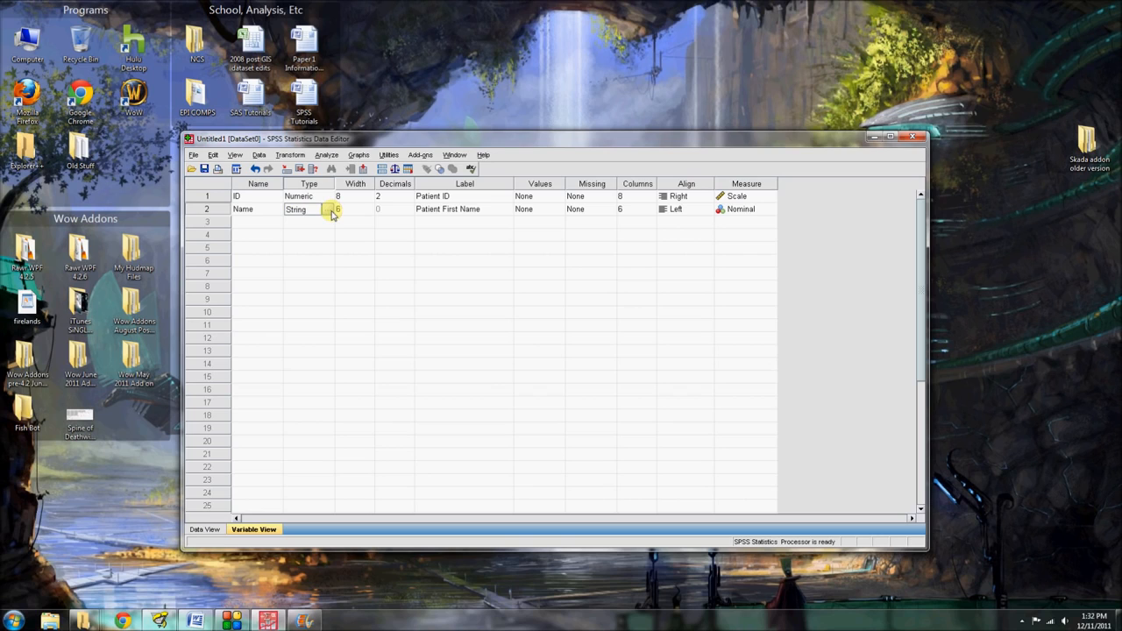
left_click(330, 211)
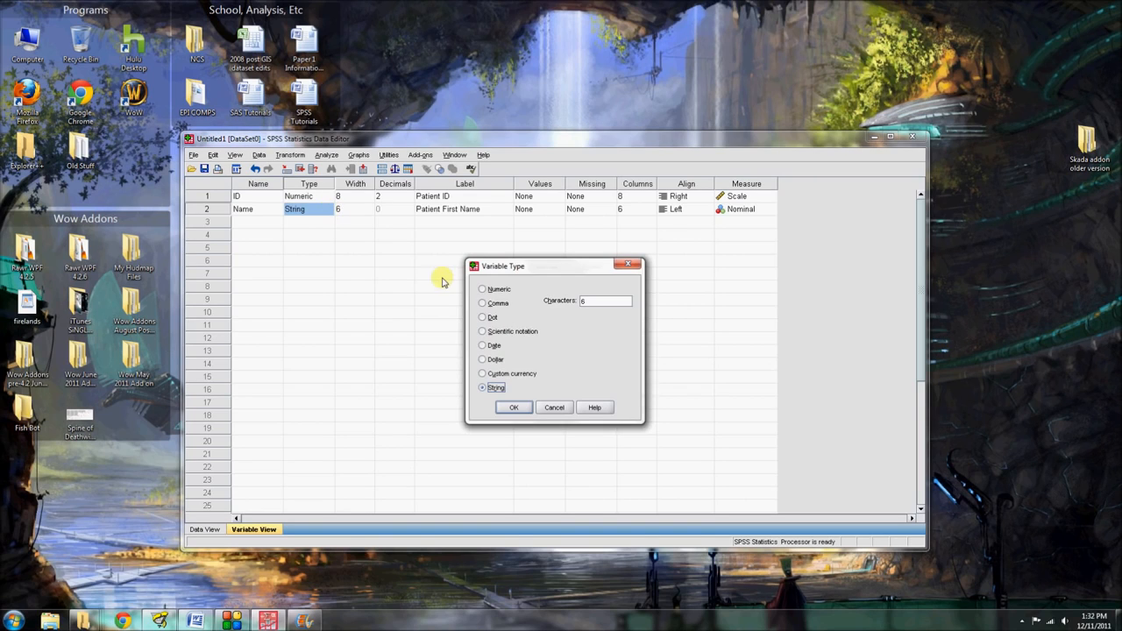
left_click(555, 406)
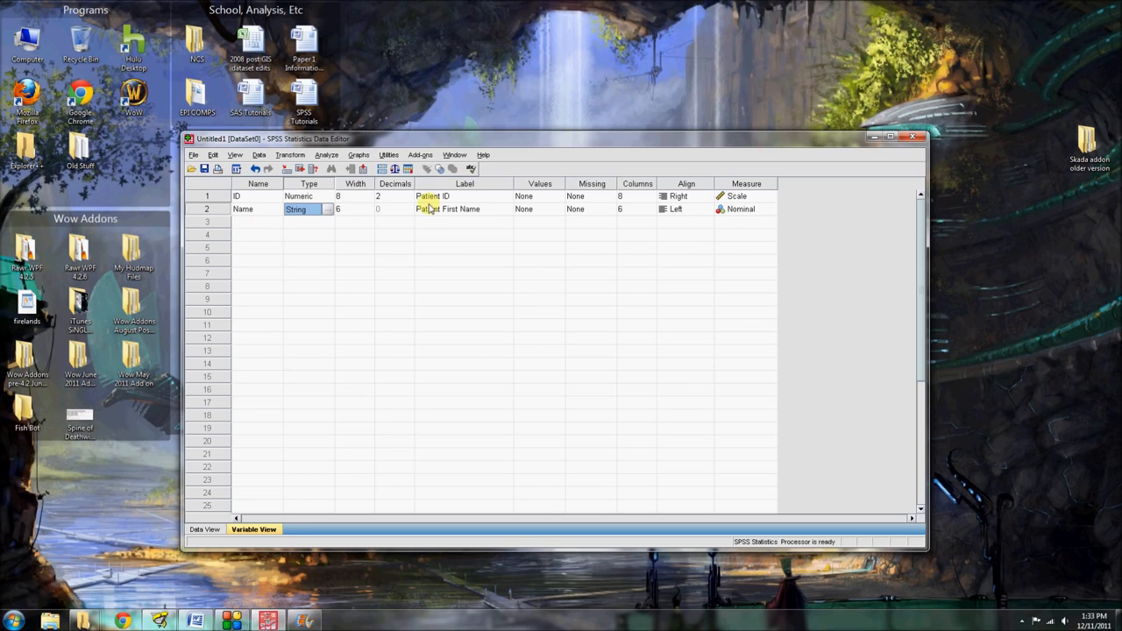
left_click(307, 198)
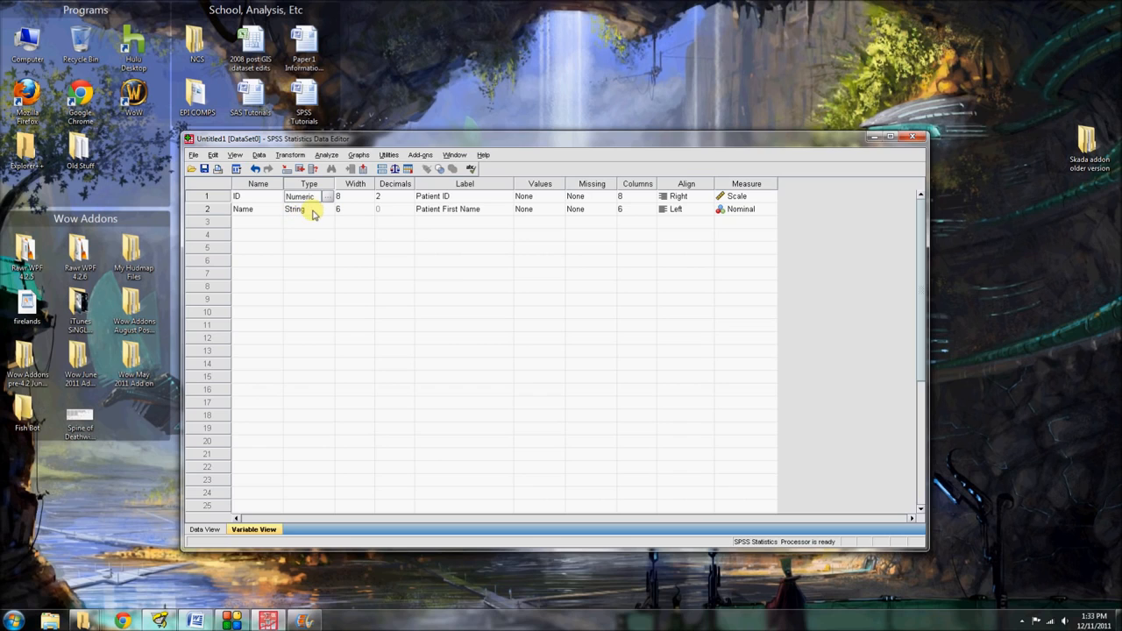
Step: Compare the dataset in Data View with its variable definitions in Variable View, and look over the available editing, data and analysis commands
left_click(204, 530)
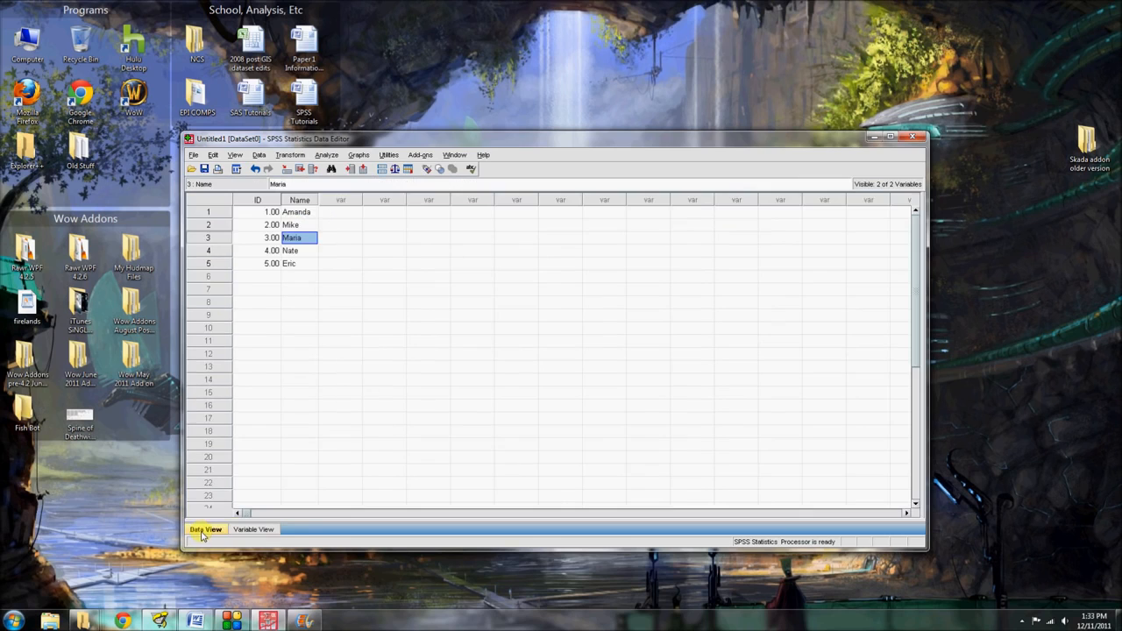
left_click(253, 530)
left_click(206, 530)
left_click(212, 155)
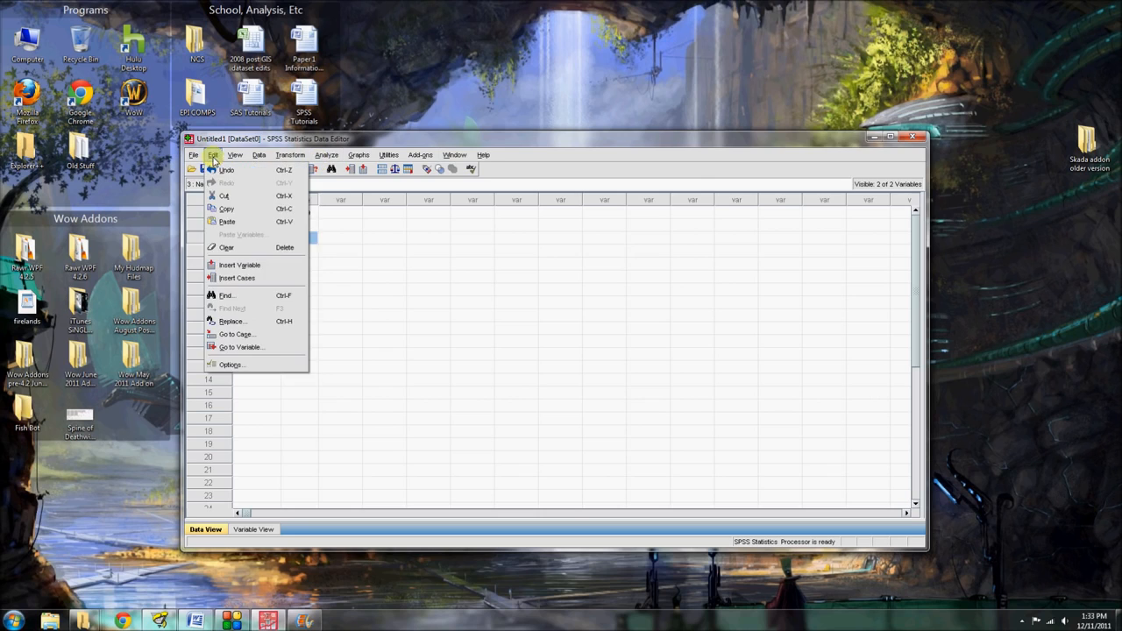
mouse_move(260, 157)
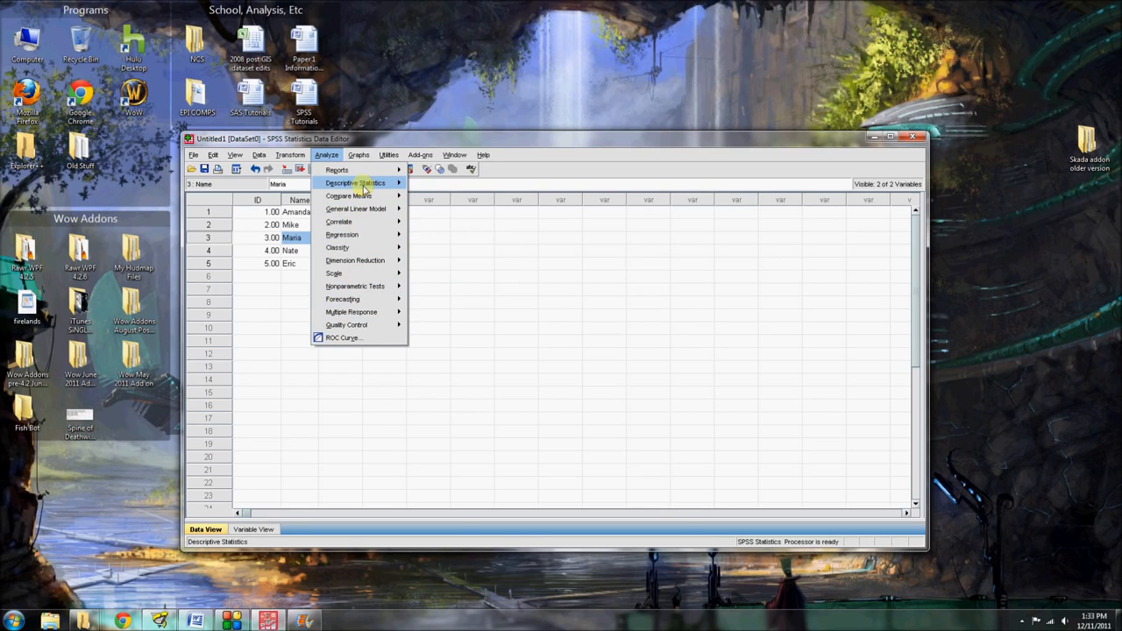
Step: Run a Frequencies analysis on the Patient ID and Patient First Name variables with frequency tables displayed
mouse_move(364, 189)
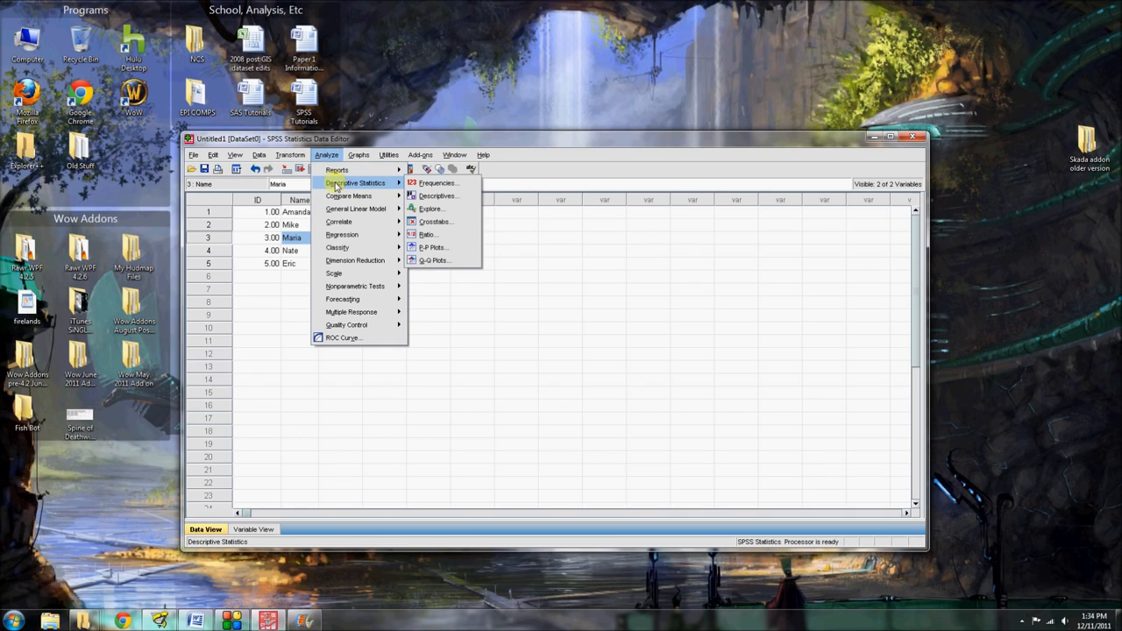
left_click(432, 183)
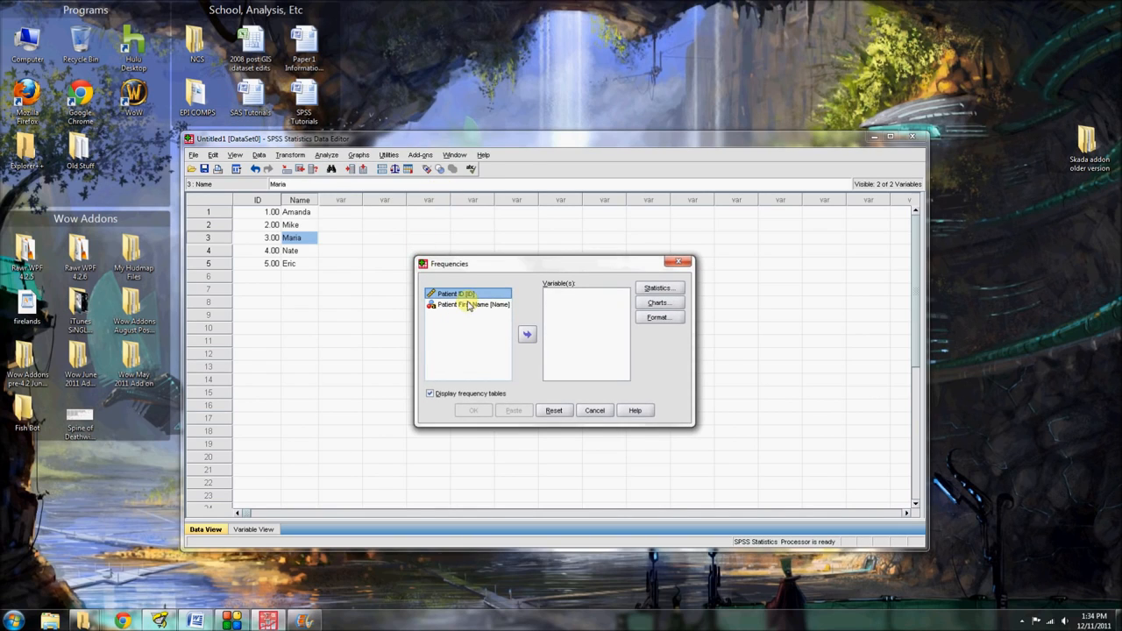
left_click(526, 334)
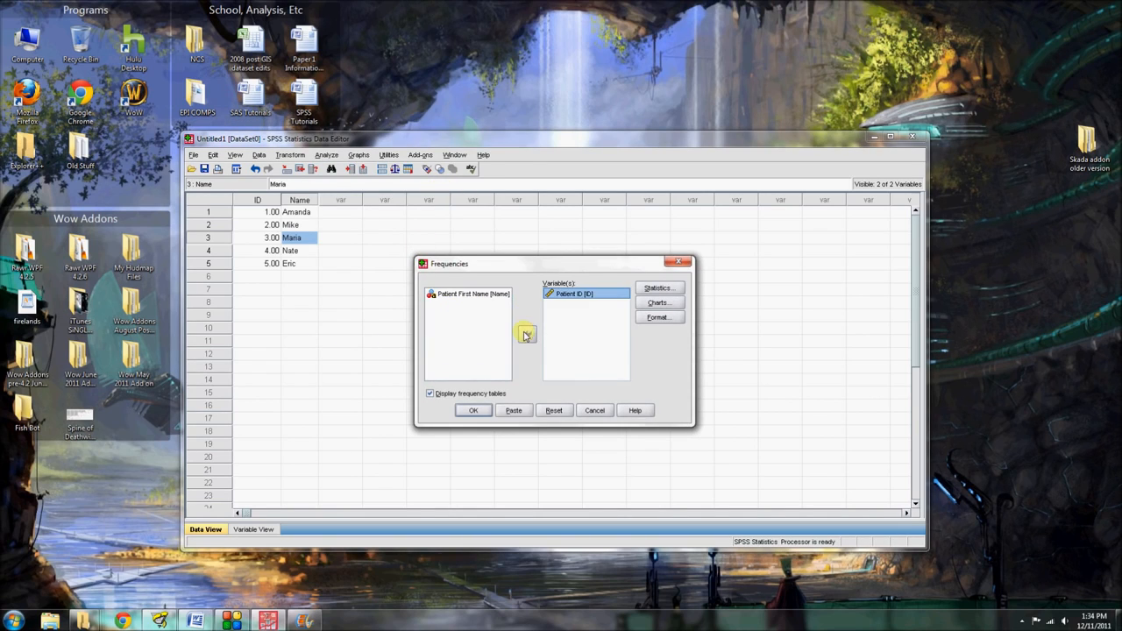
left_click(470, 296)
left_click(526, 334)
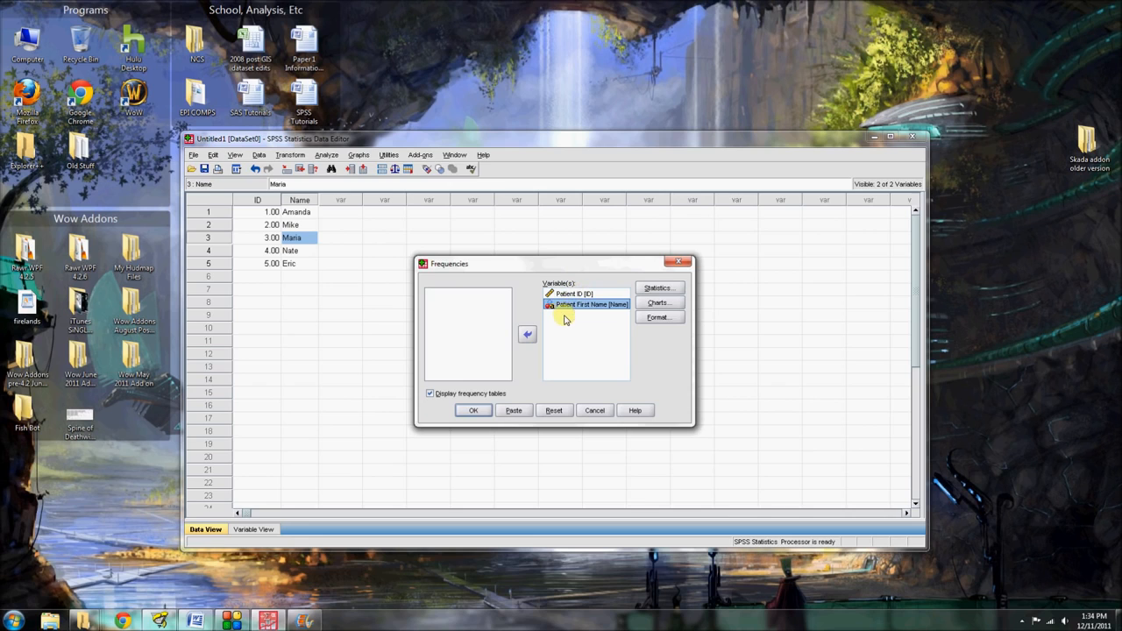
left_click(473, 411)
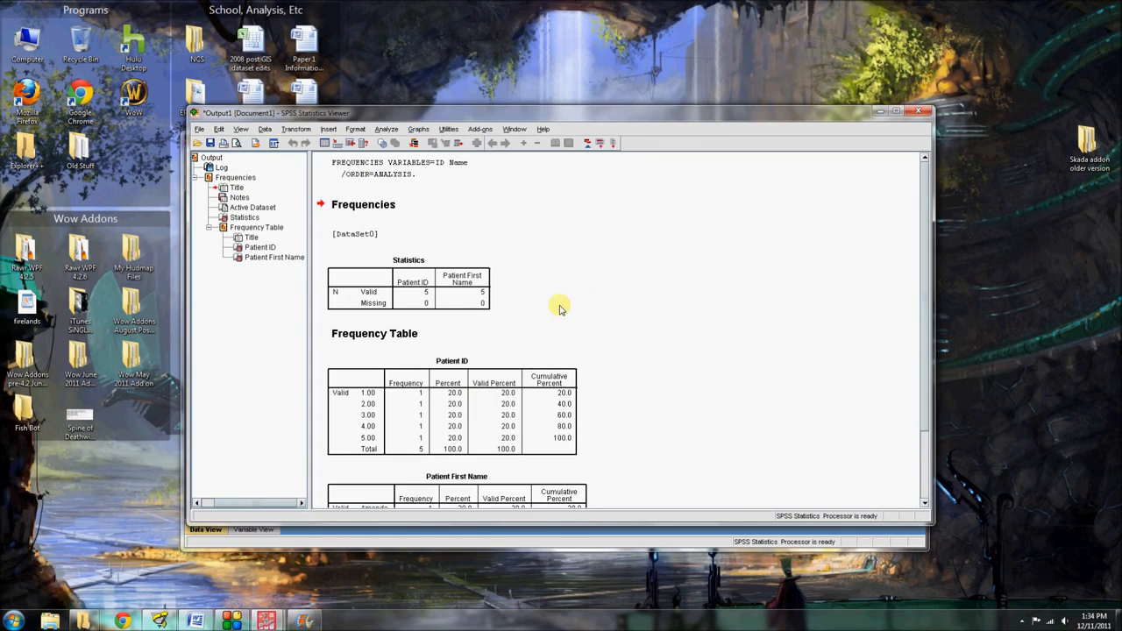
Step: Examine the Frequencies output, including the dataset name, the Statistics table and the frequency tables for both variables
left_click_drag(648, 127, 708, 172)
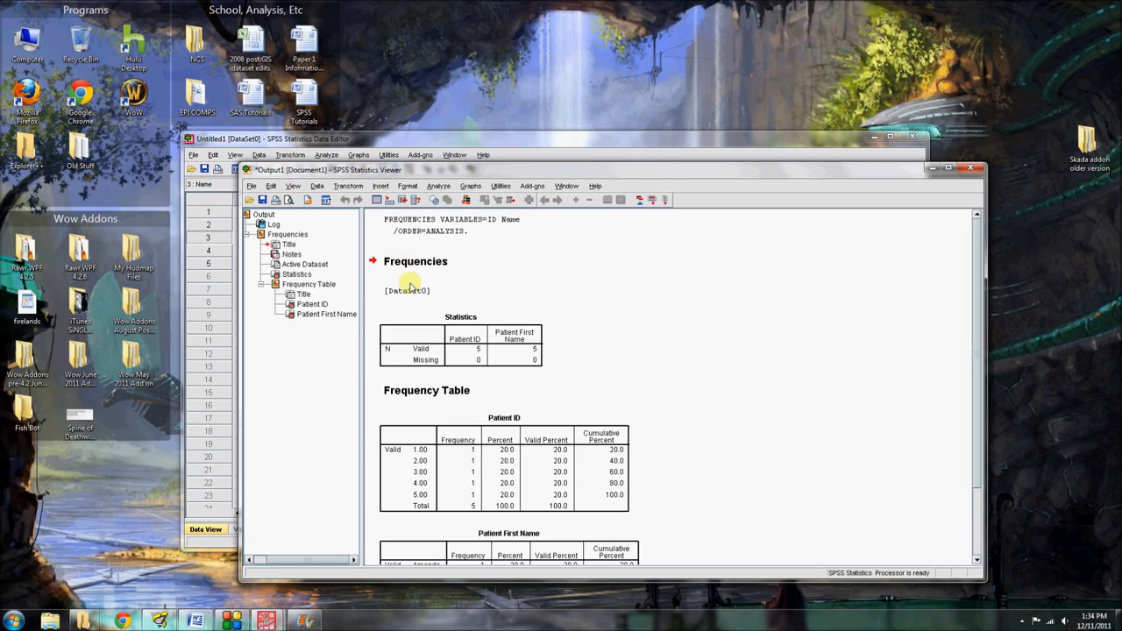
left_click(734, 296)
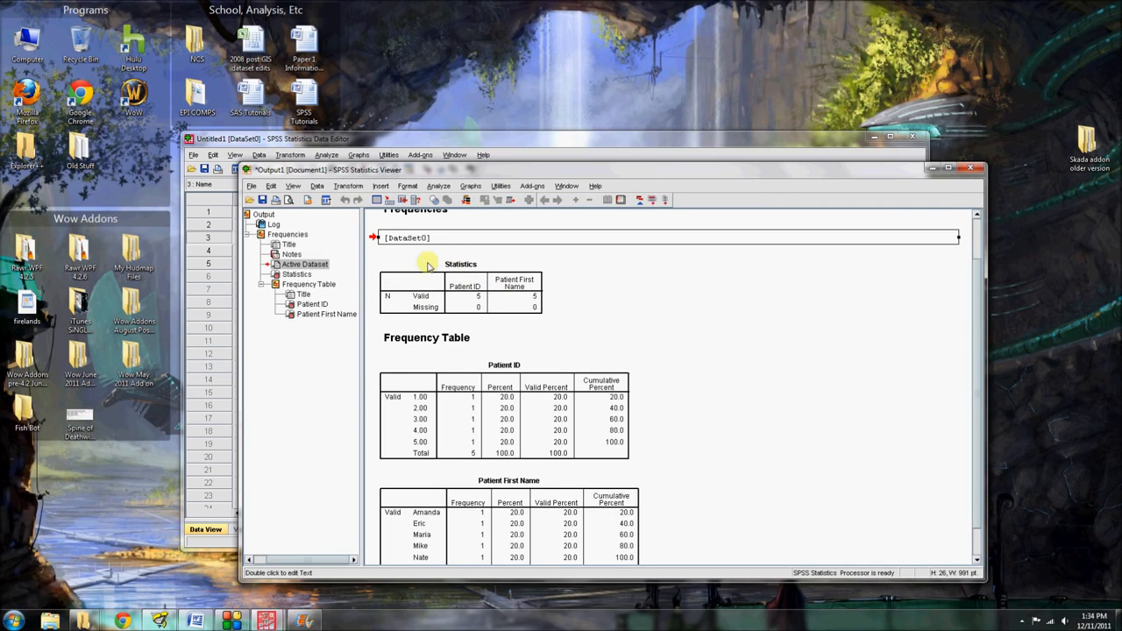
scroll(784, 466, "down", 1)
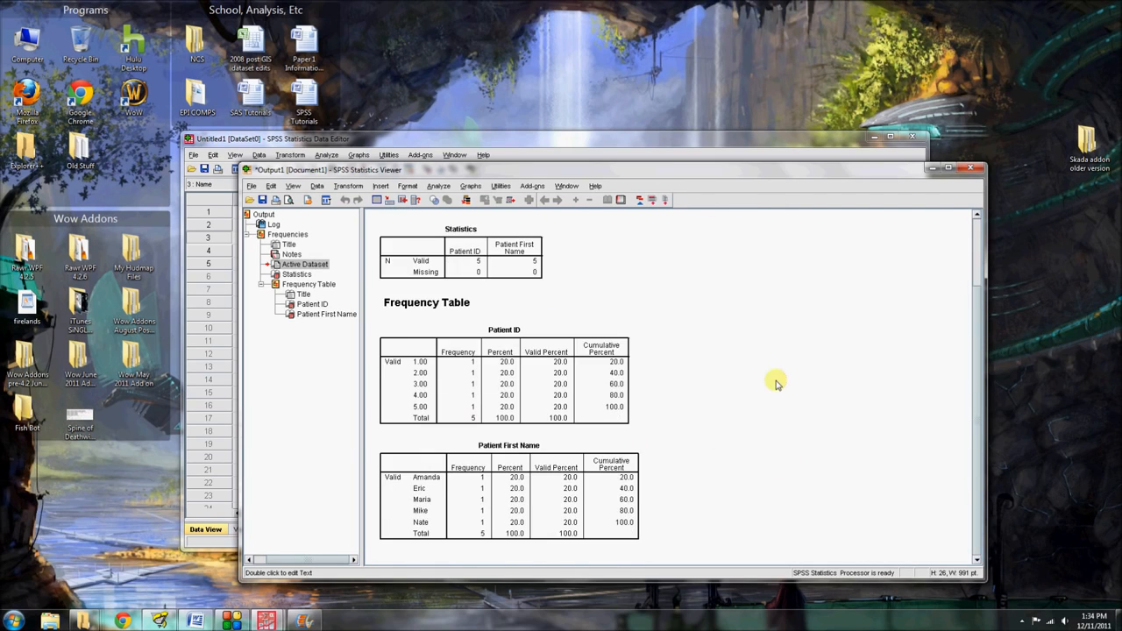
scroll(780, 380, "up", 2)
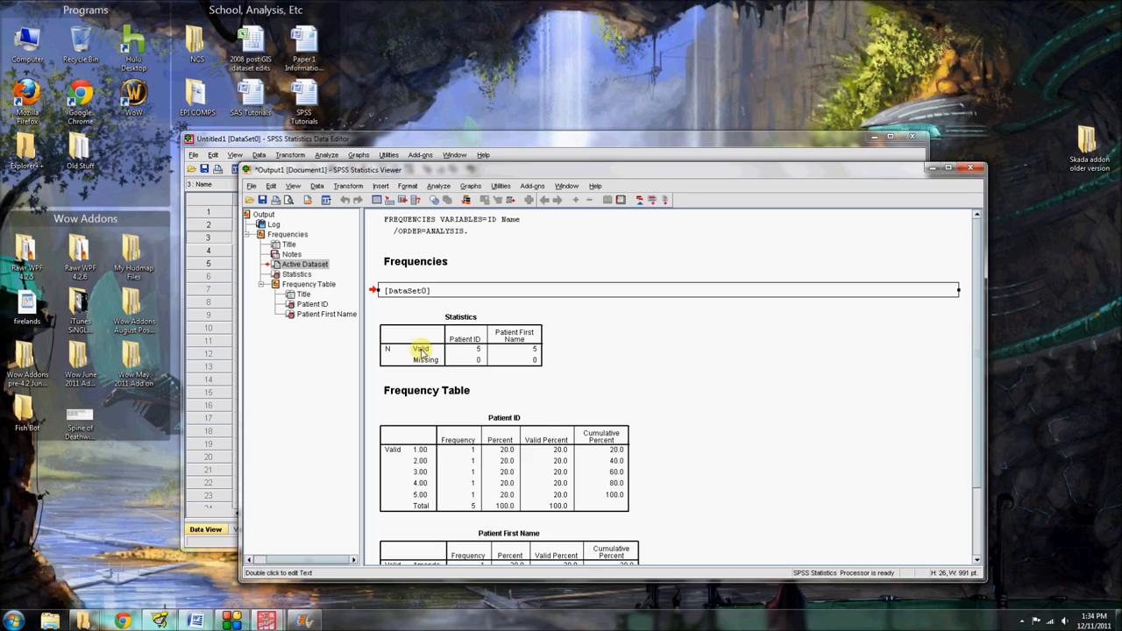
Step: Compare the table titles in the Frequencies output with the variable names in Data View and the labels in Variable View
left_click(578, 140)
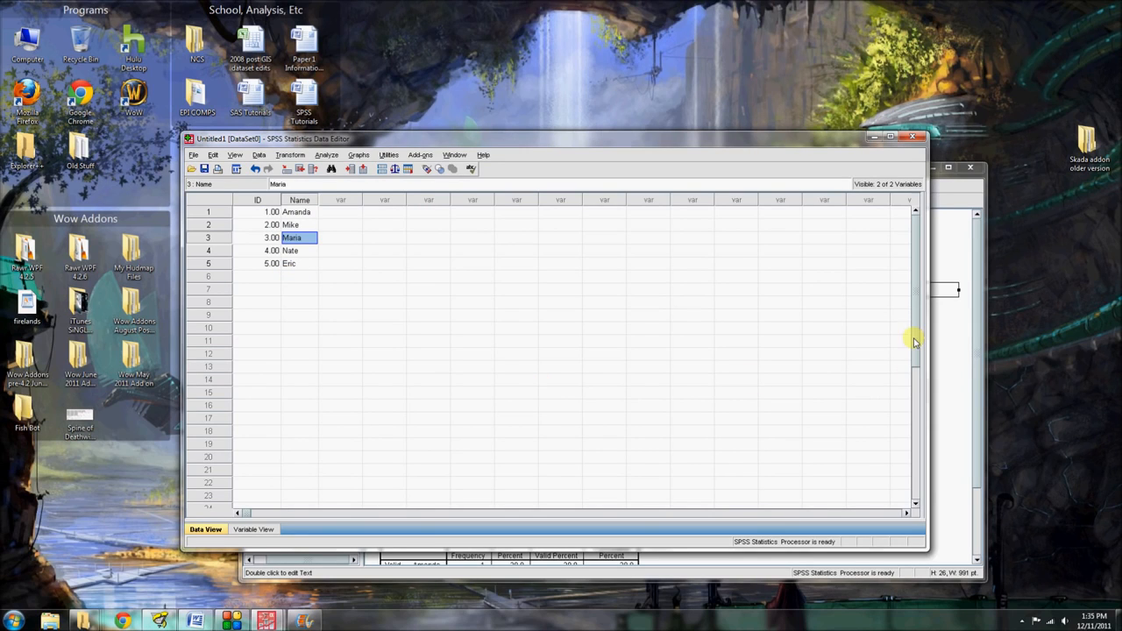
left_click(956, 342)
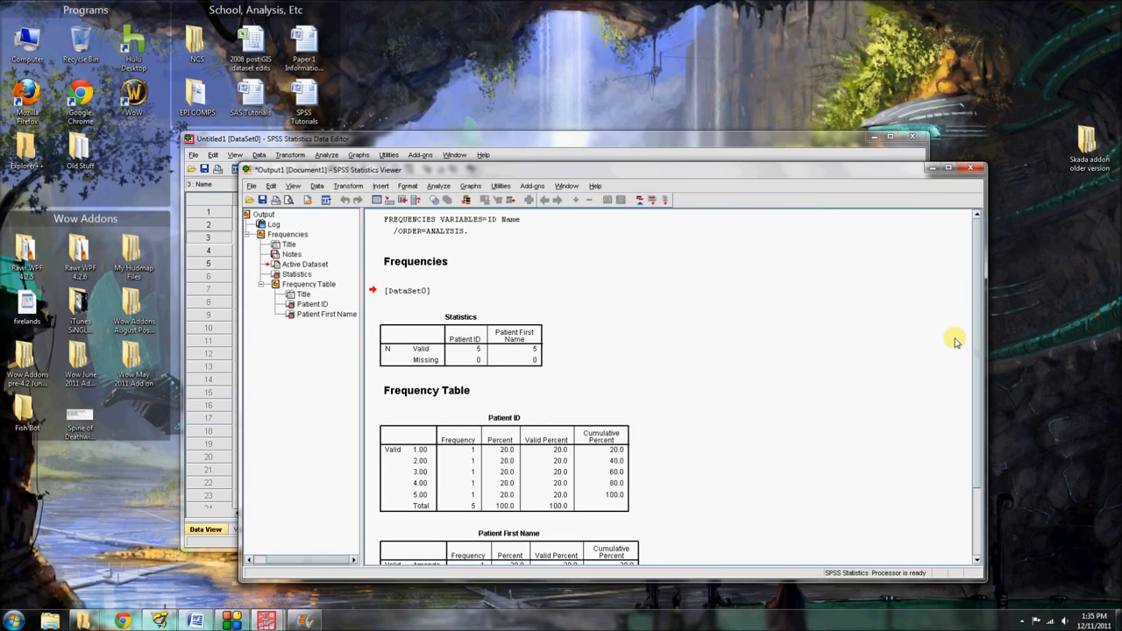
left_click(806, 140)
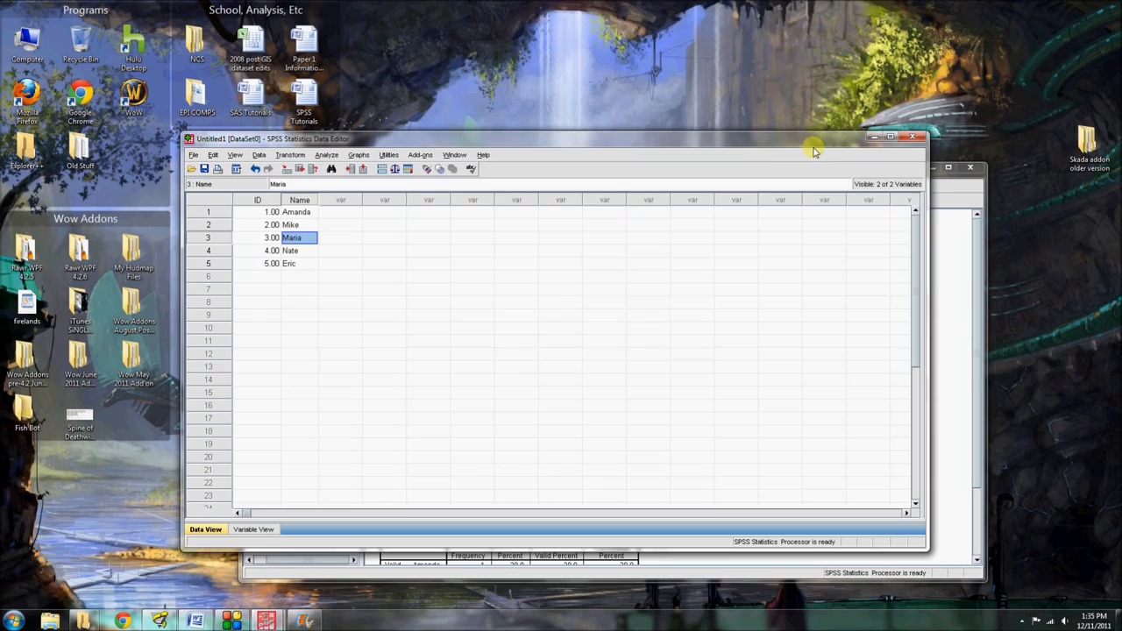
left_click(952, 300)
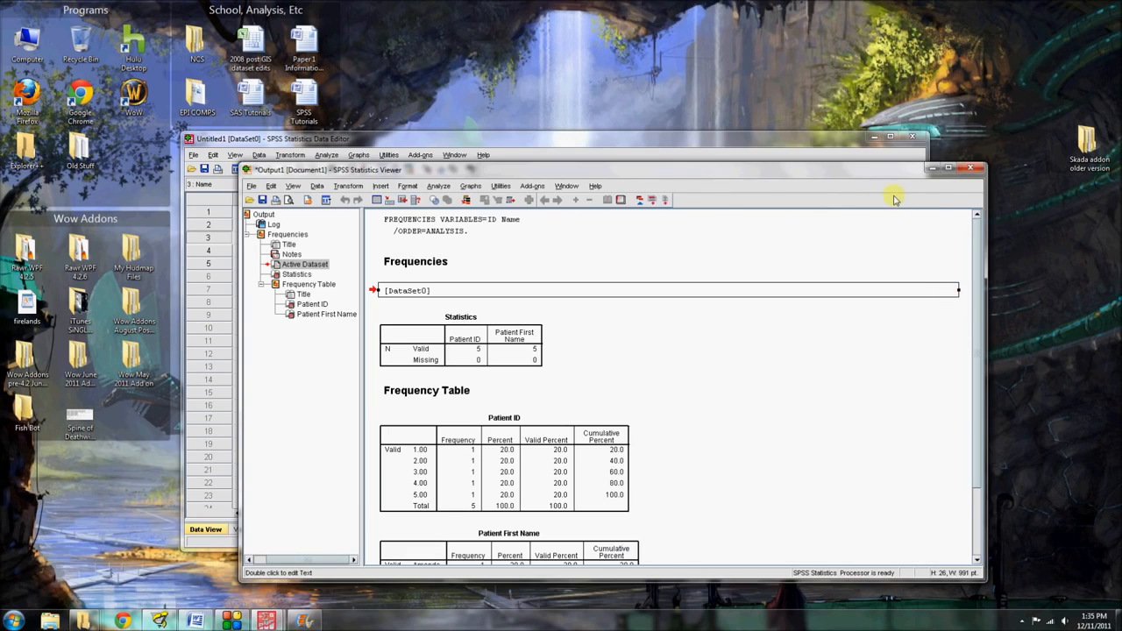
scroll(706, 363, "down", 3)
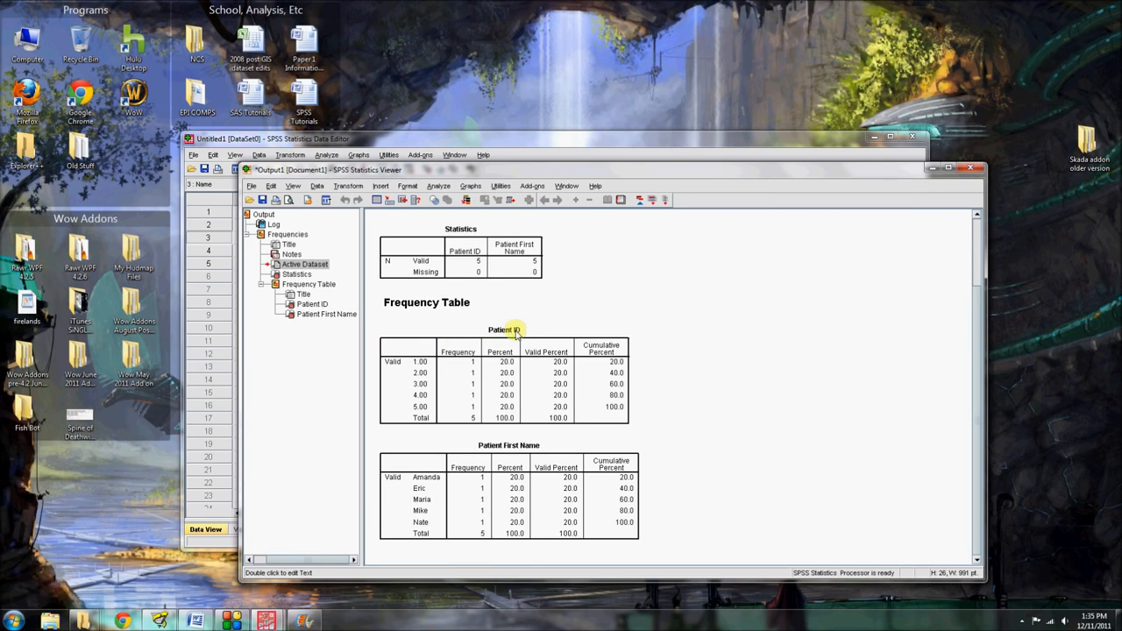
left_click(480, 149)
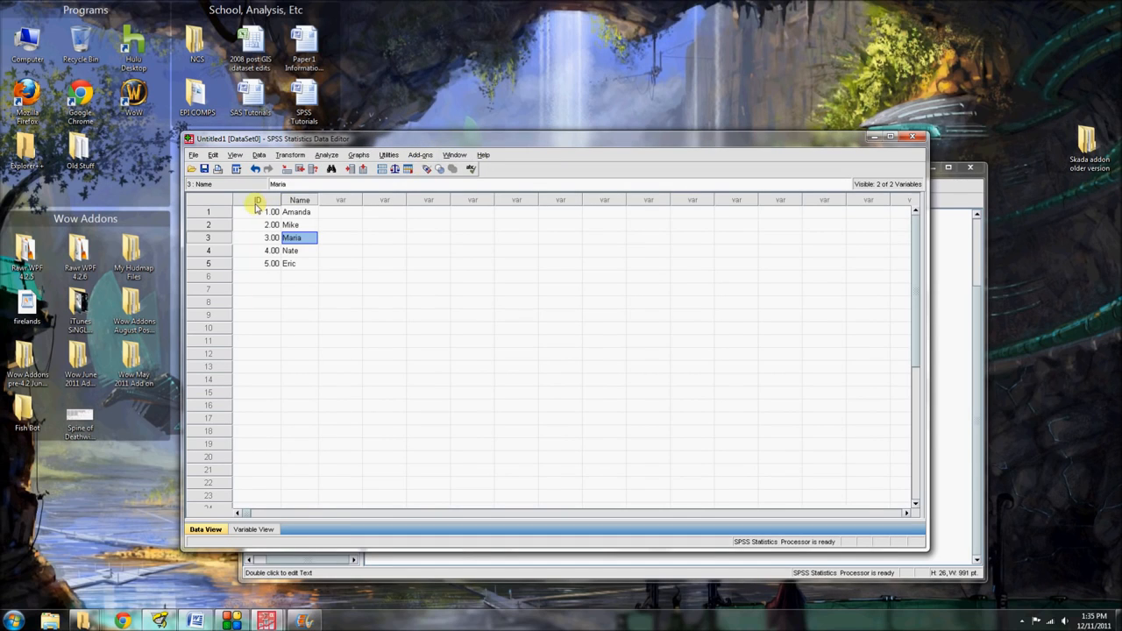
left_click(253, 529)
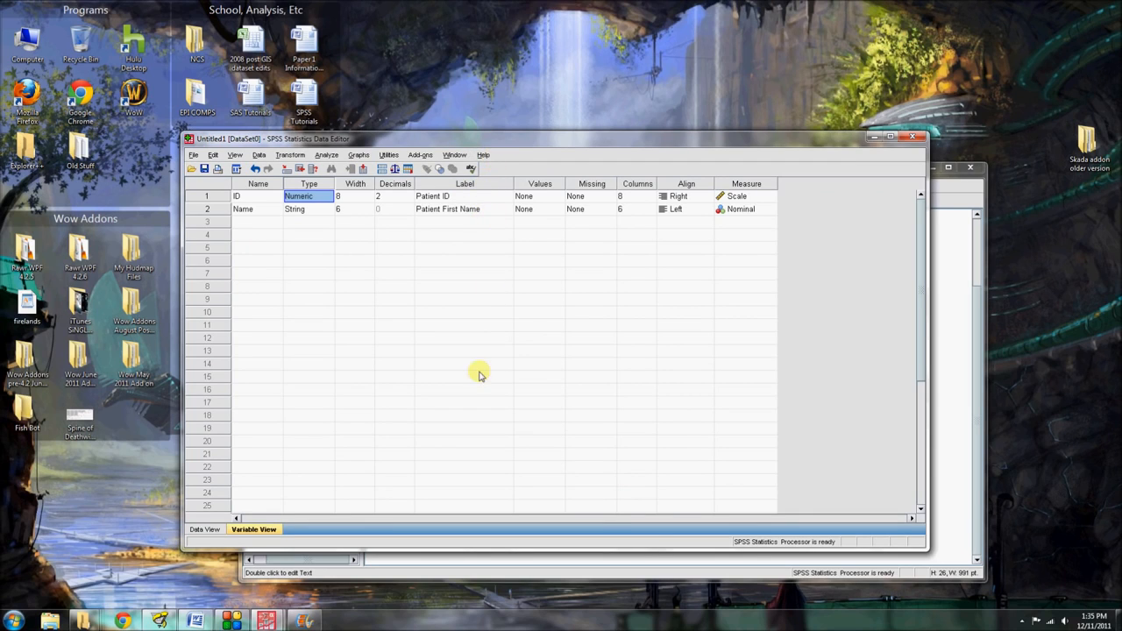
left_click(961, 395)
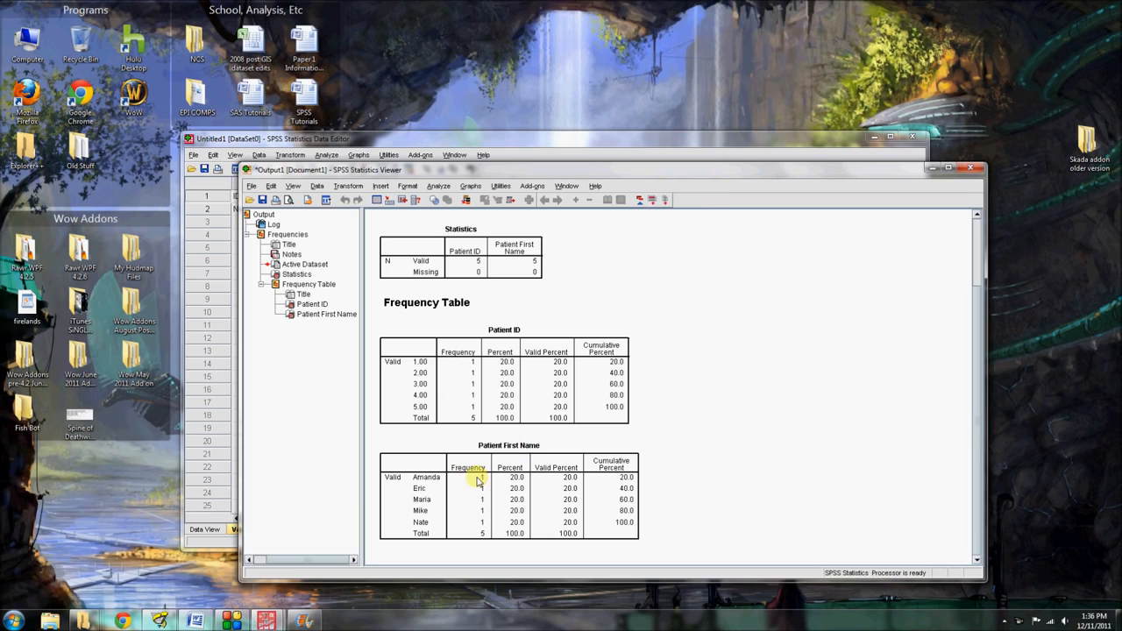
Step: Arrange the output viewer and the Data Editor side by side, each filling half of the screen
left_click_drag(829, 176, 851, 189)
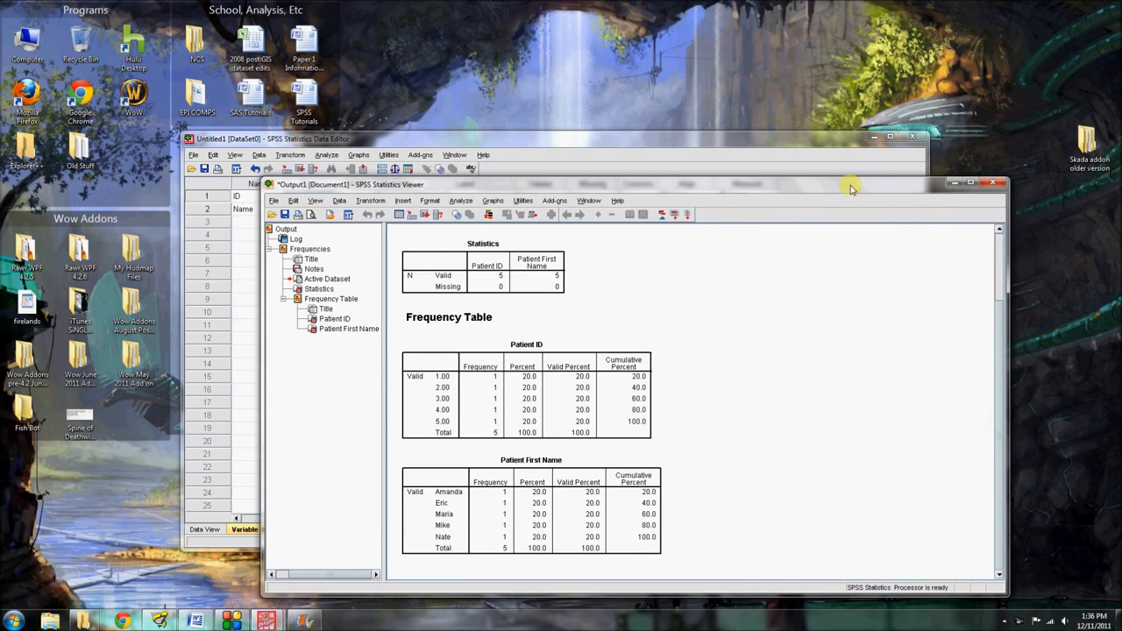
mouse_move(842, 194)
left_mouse_down()
mouse_move(882, 186)
mouse_move(852, 187)
left_mouse_up()
left_click(761, 164)
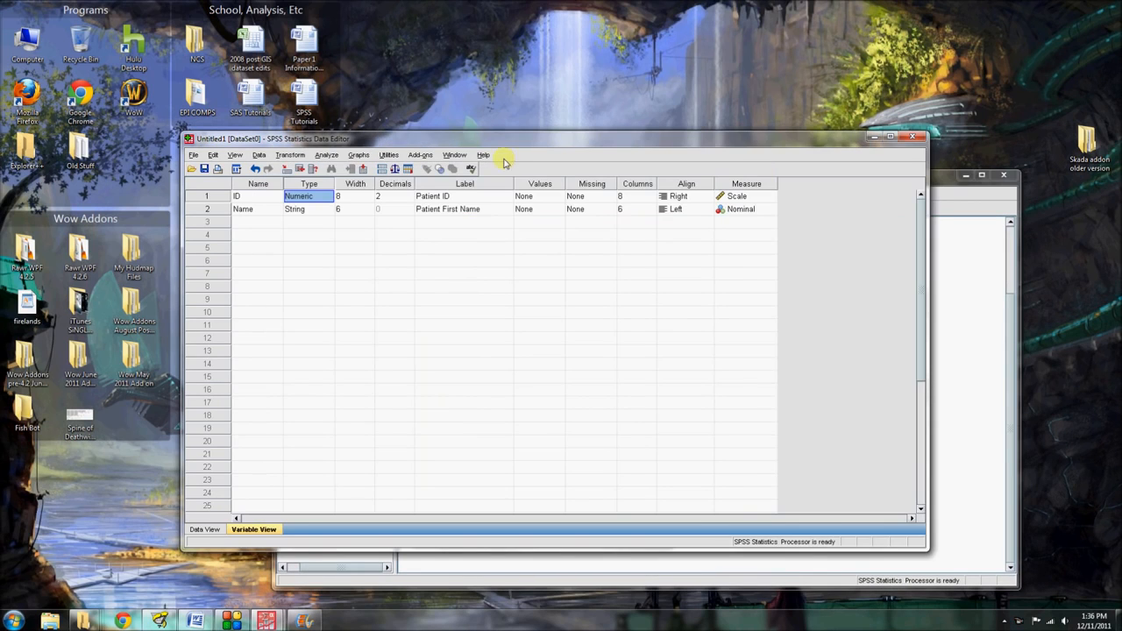
left_click(945, 239)
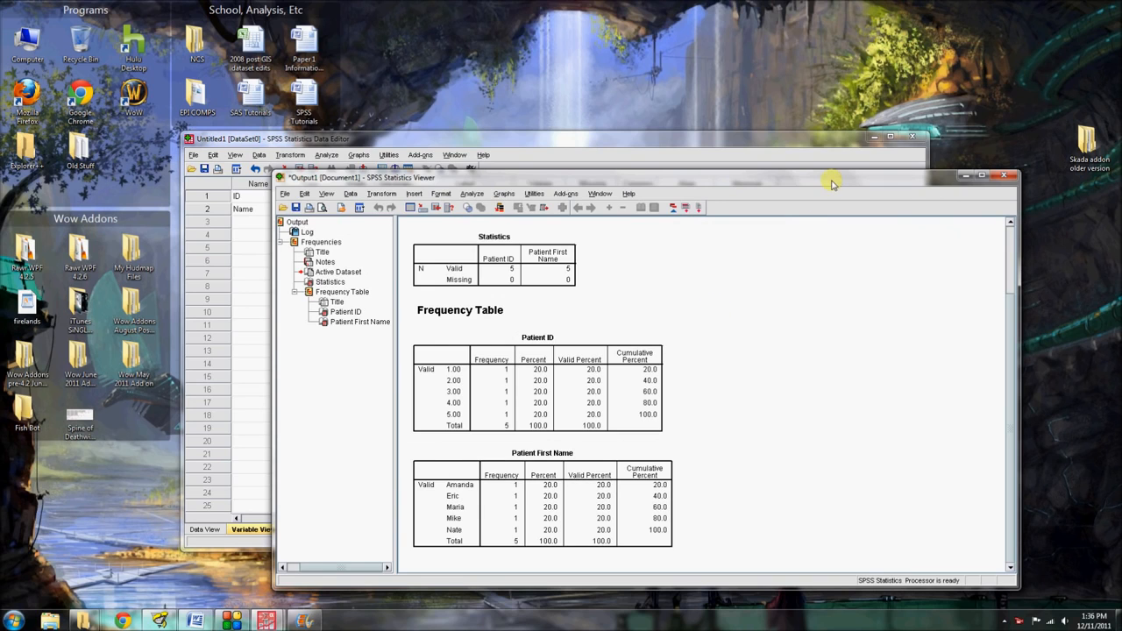
left_click_drag(738, 187, 626, 253)
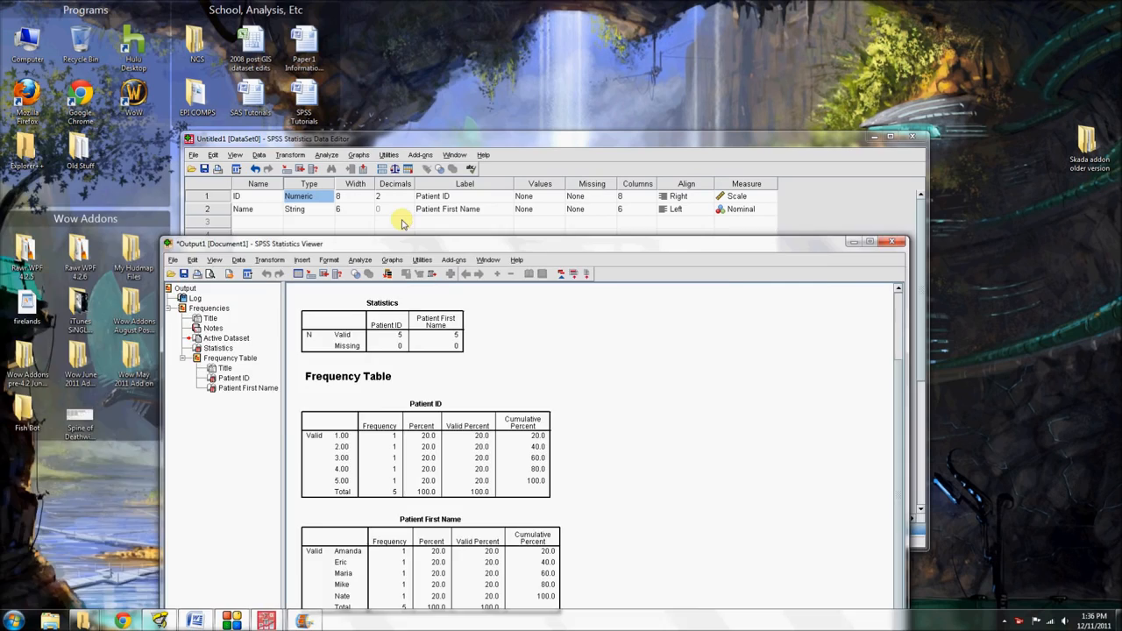
key("super+Left")
left_click_drag(699, 137, 1117, 240)
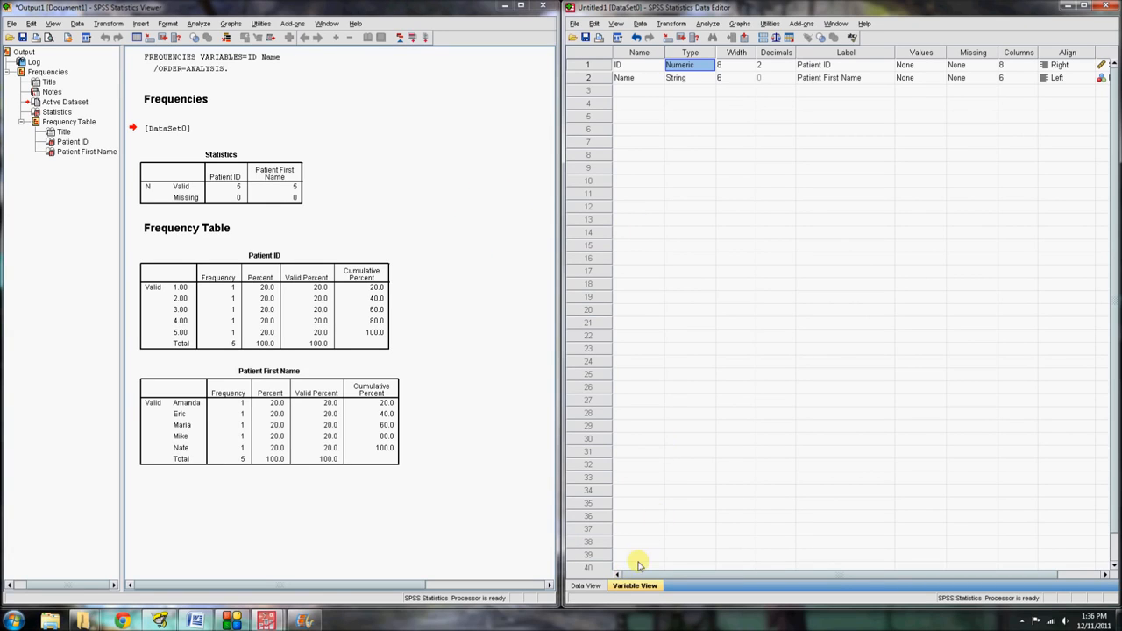
Step: Add a third variable named LName in Variable View
left_click(599, 587)
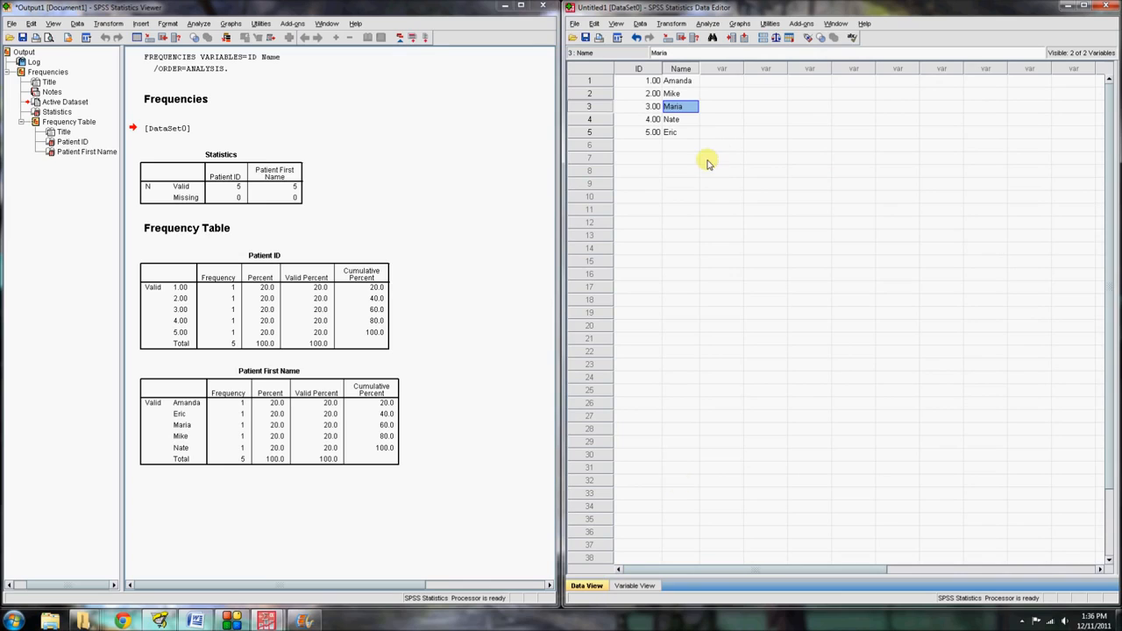
left_click(636, 587)
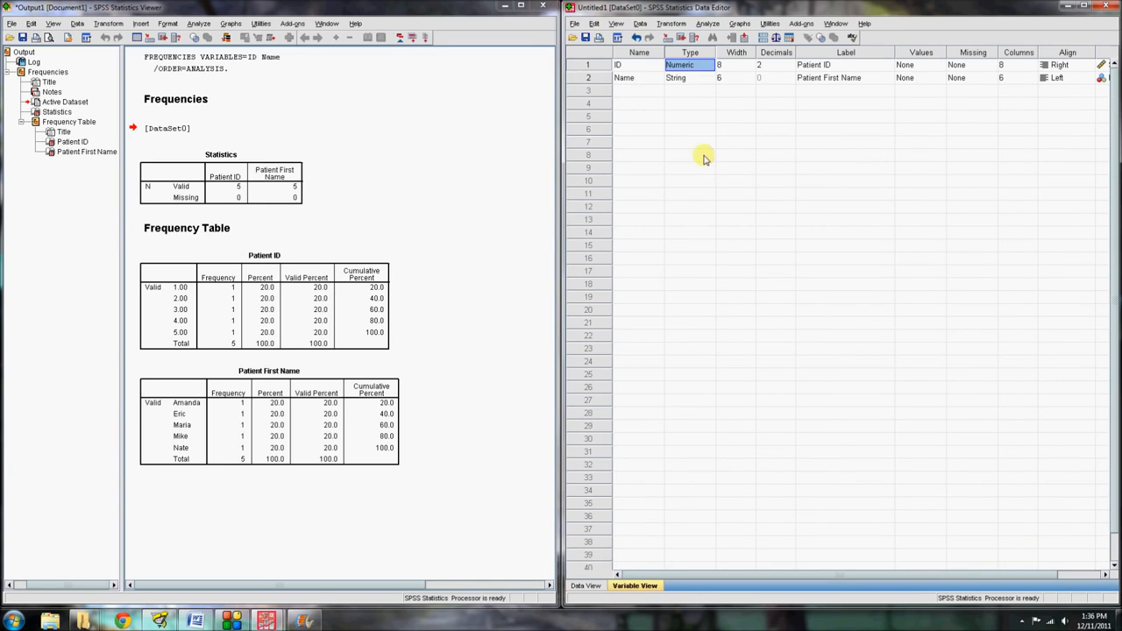
left_click(646, 92)
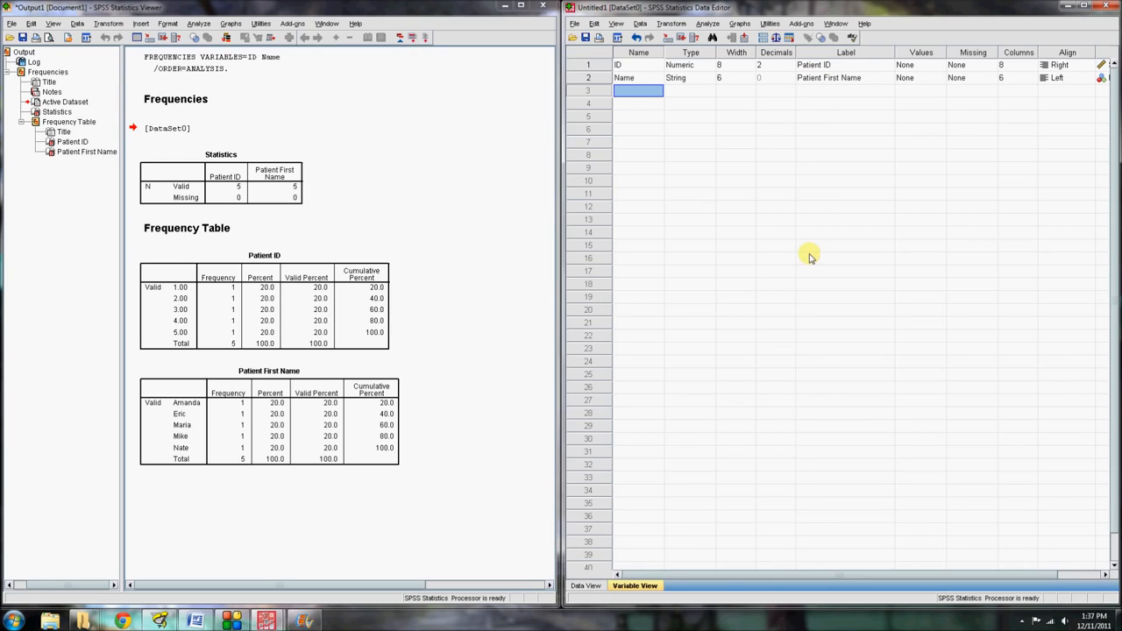
key("Up")
key("Up")
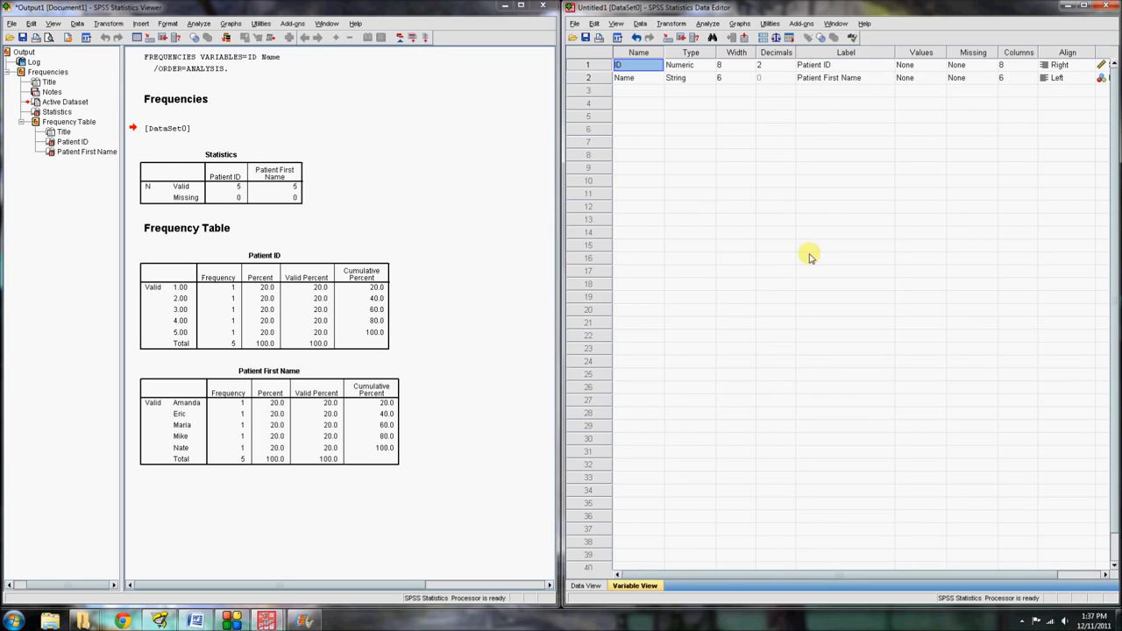
key("Down")
key("Down")
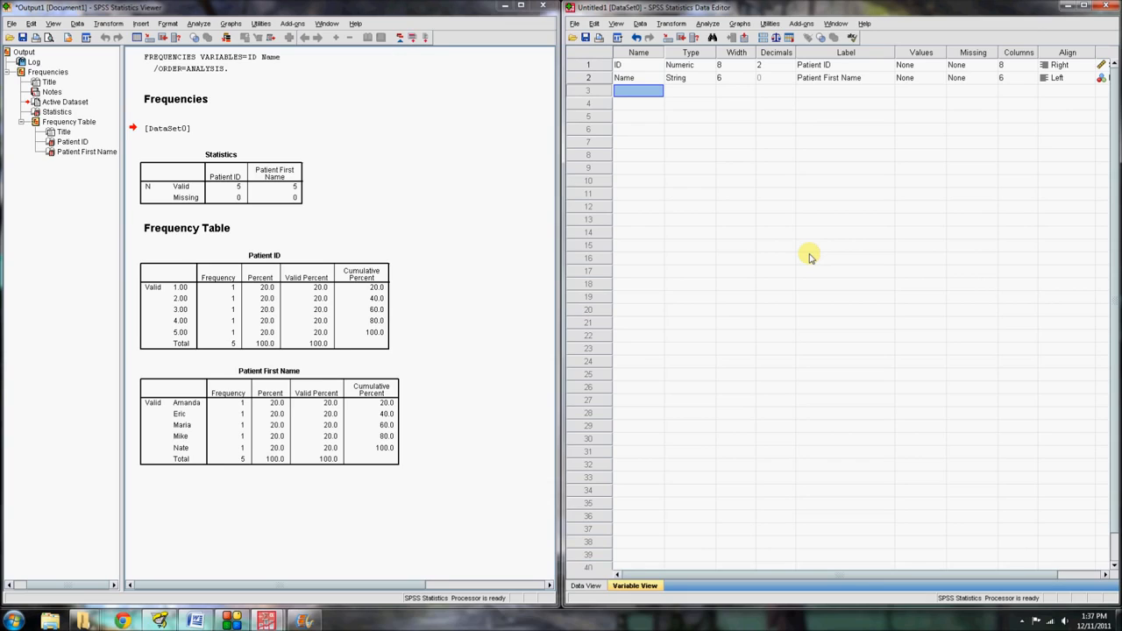
type("LName")
key("Return")
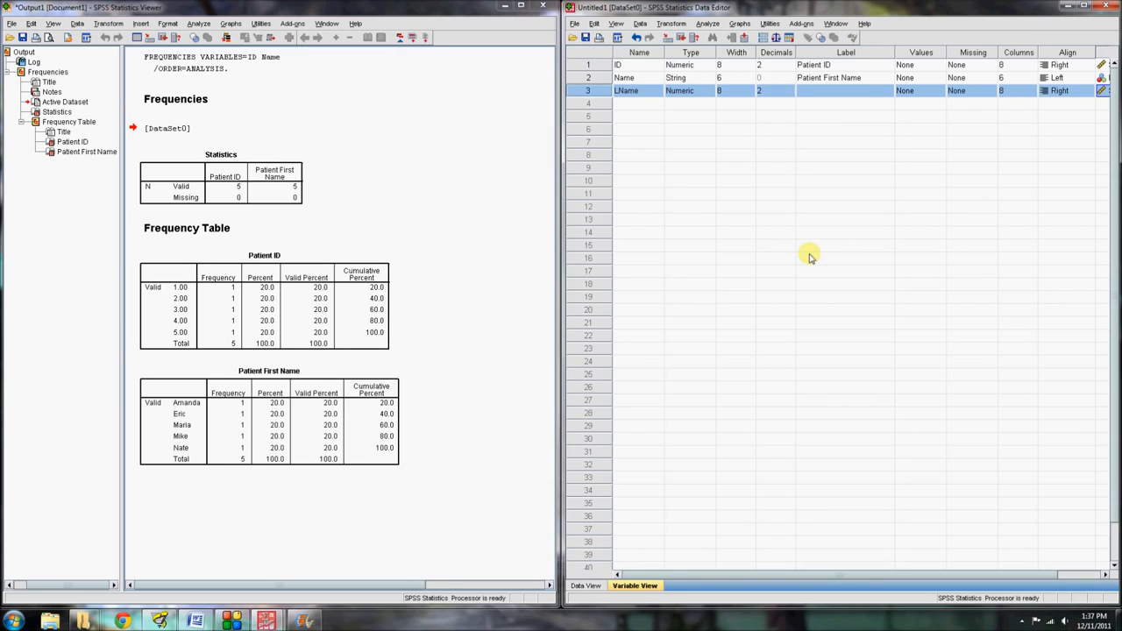
Step: Set the LName variable's type to String and label it "Patient's Last Name"
left_click(710, 93)
left_click(710, 93)
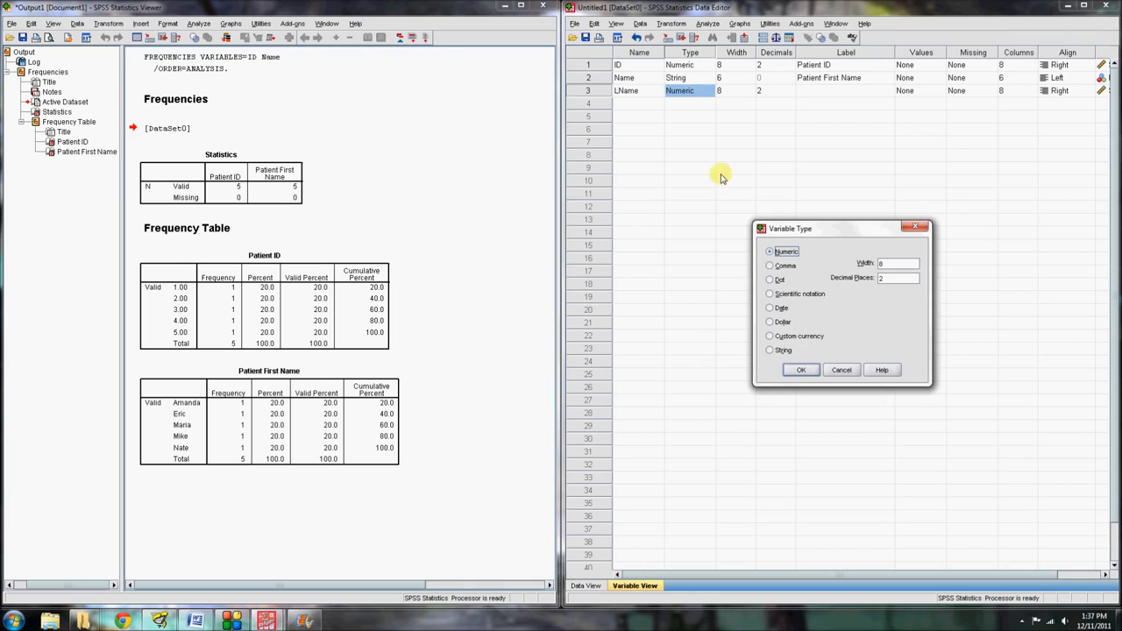
left_click(782, 352)
left_click(789, 372)
left_click(818, 93)
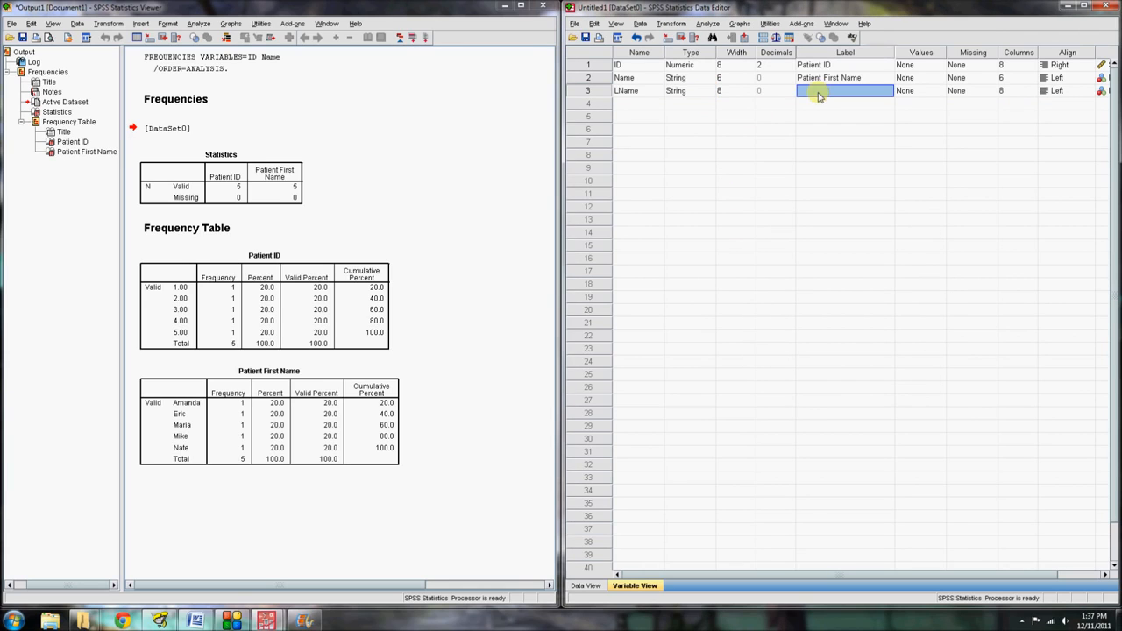
type("Patient's Last Name")
key("Return")
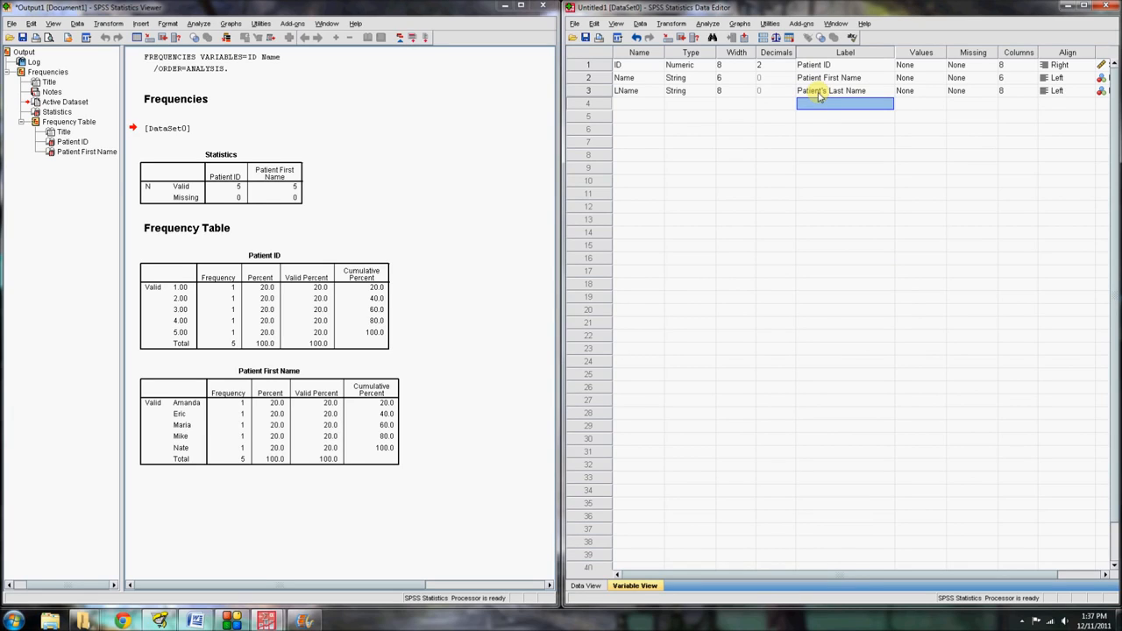
Step: Try to add a fourth variable named "Patient Age", with a space in its name, in Variable View
key("Left")
key("Left")
key("Left")
key("Left")
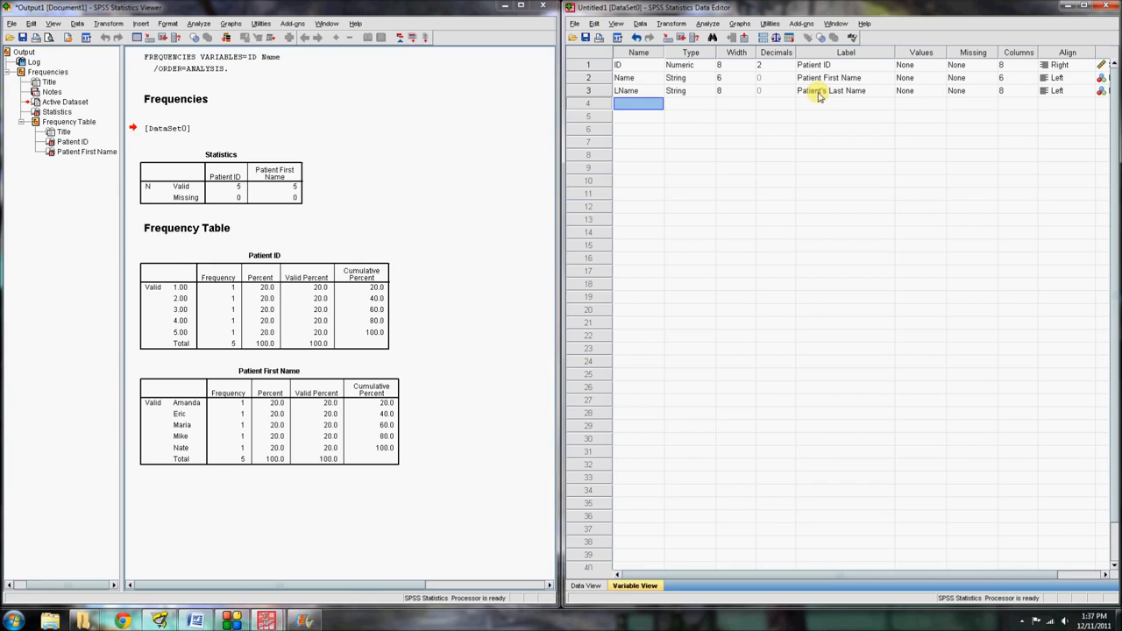
type("Patient Age")
key("Return")
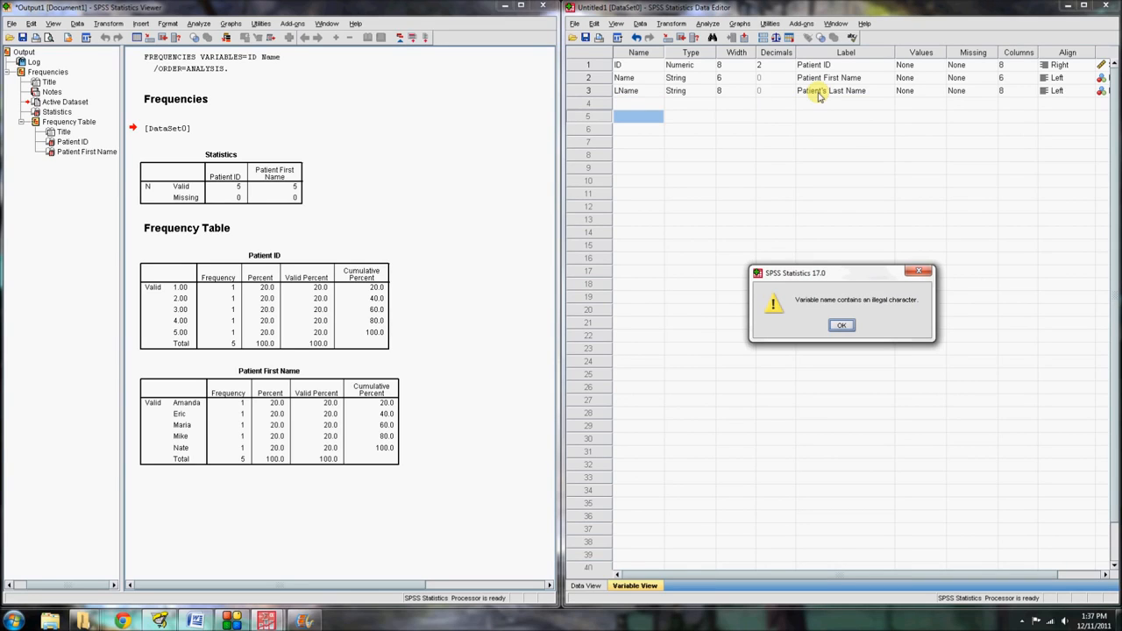
left_click(841, 325)
Step: Add a fourth variable named Mother_Age in Variable View
left_click(647, 103)
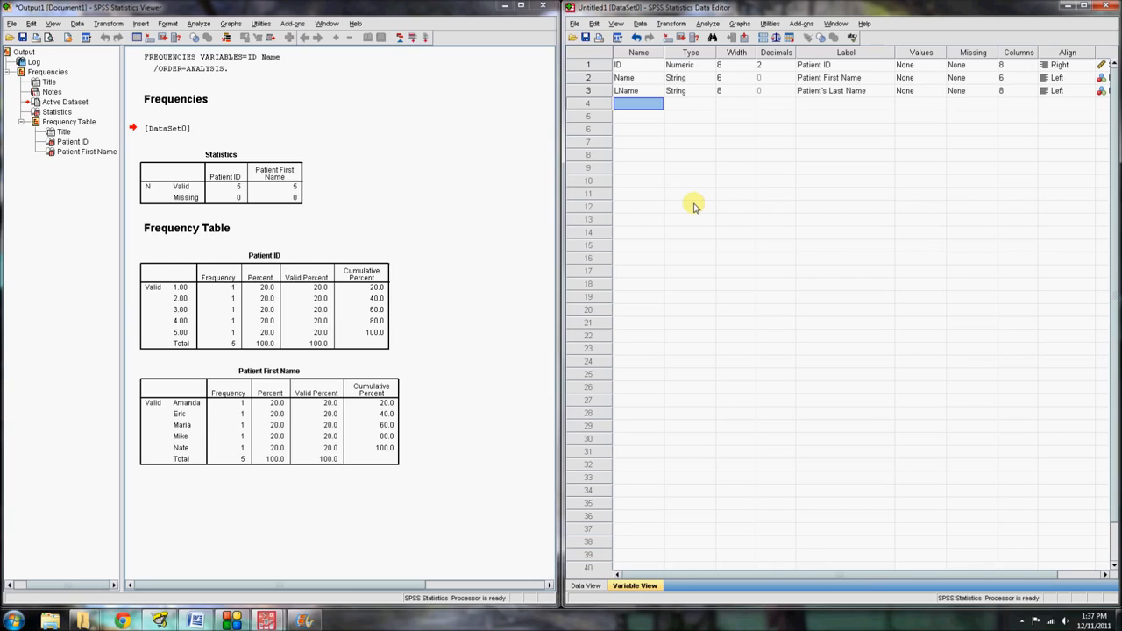
type("Mother_Age")
key("Return")
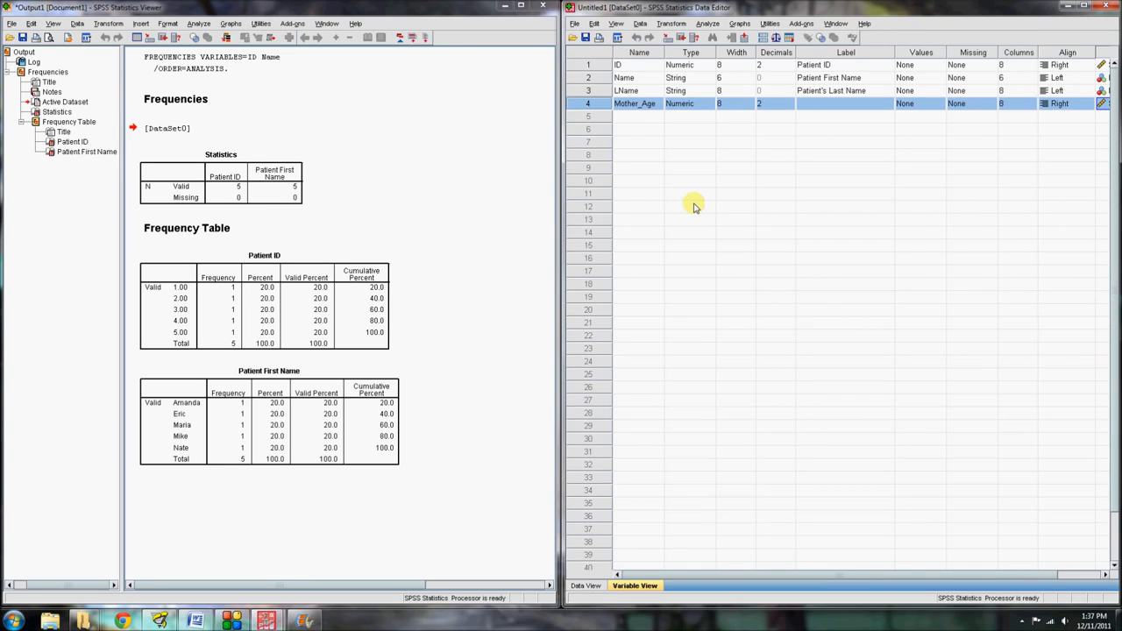
Step: Label the Mother_Age variable "Mother's Age" and set its decimals to 0
left_click(689, 104)
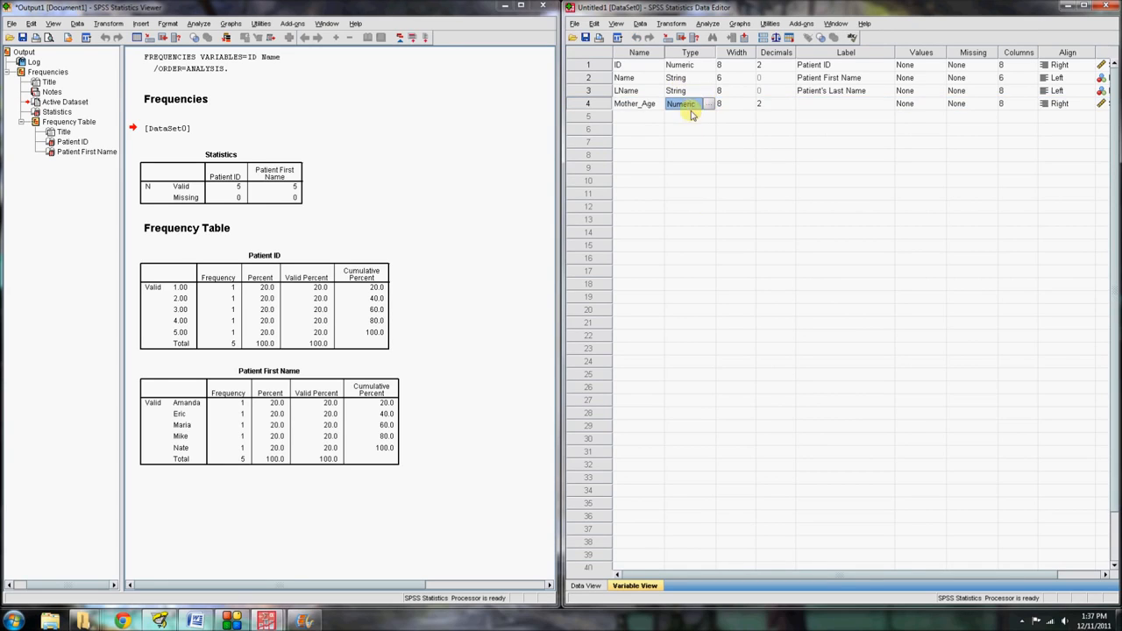
left_click(800, 104)
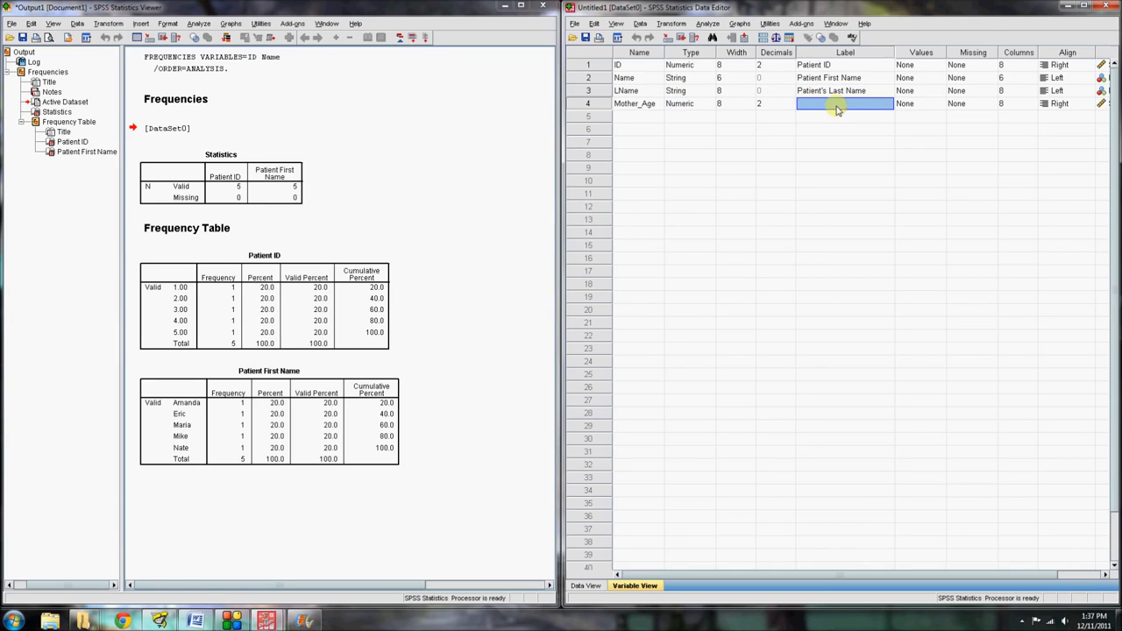
type("Mother's")
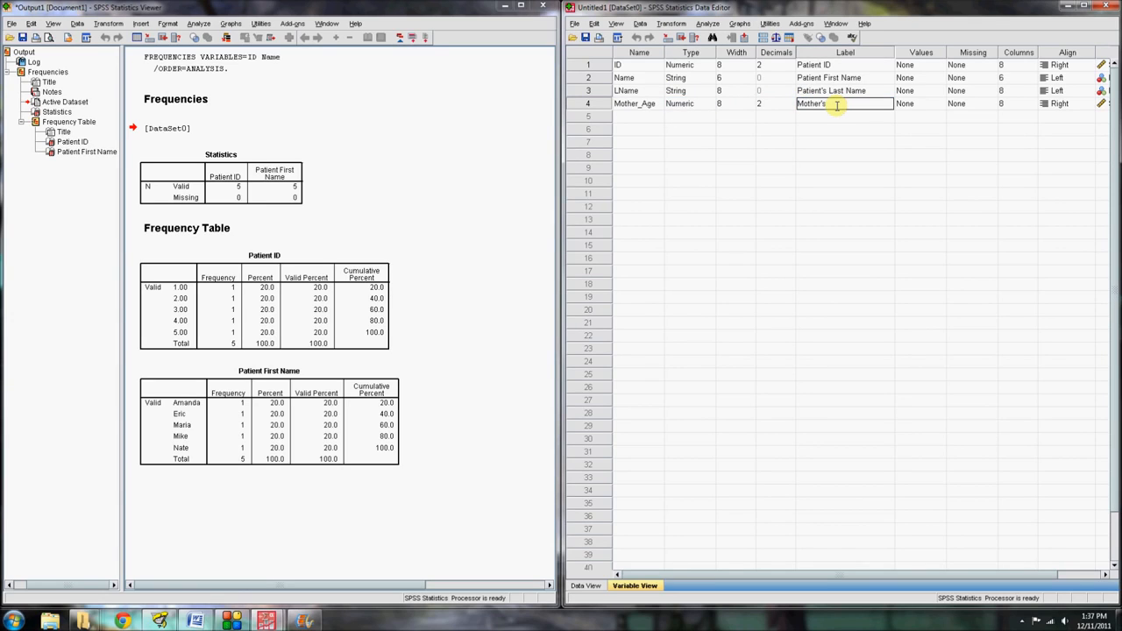
type(" Age")
left_click(780, 104)
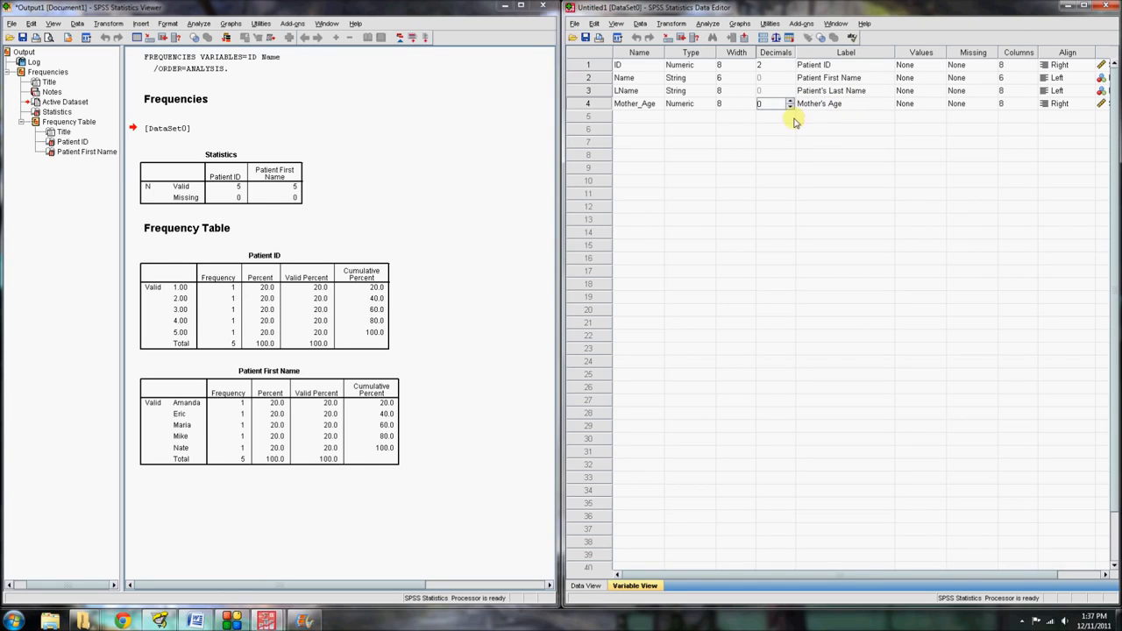
left_click(814, 105)
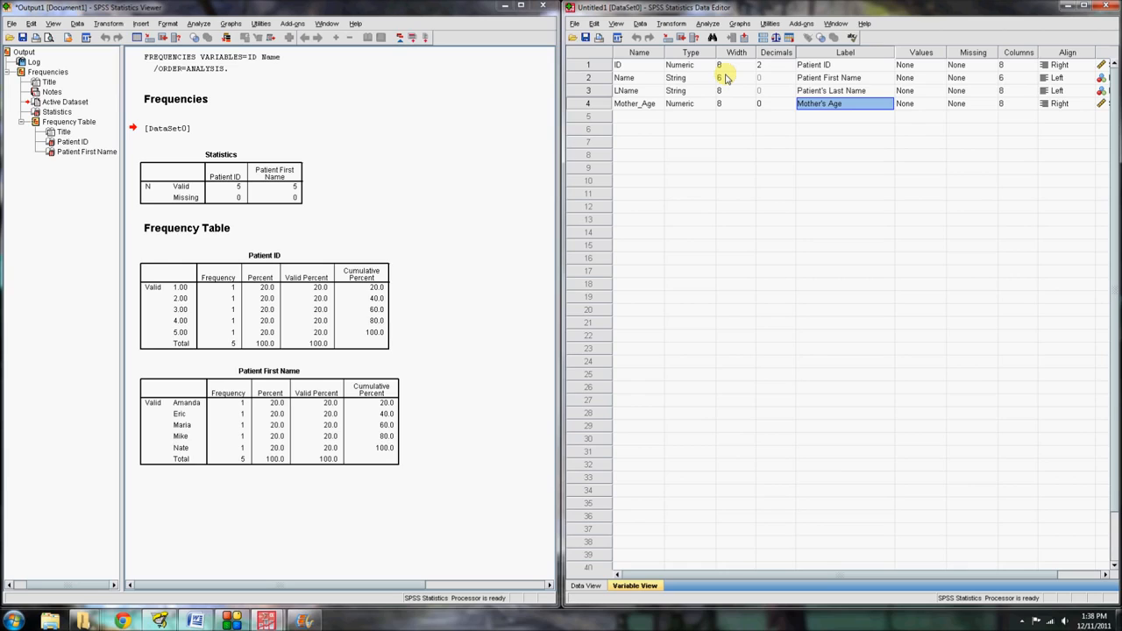
Step: Highlight the Width and Decimals columns in turn, and set the Mother_Age variable's width to 3
left_click(736, 52)
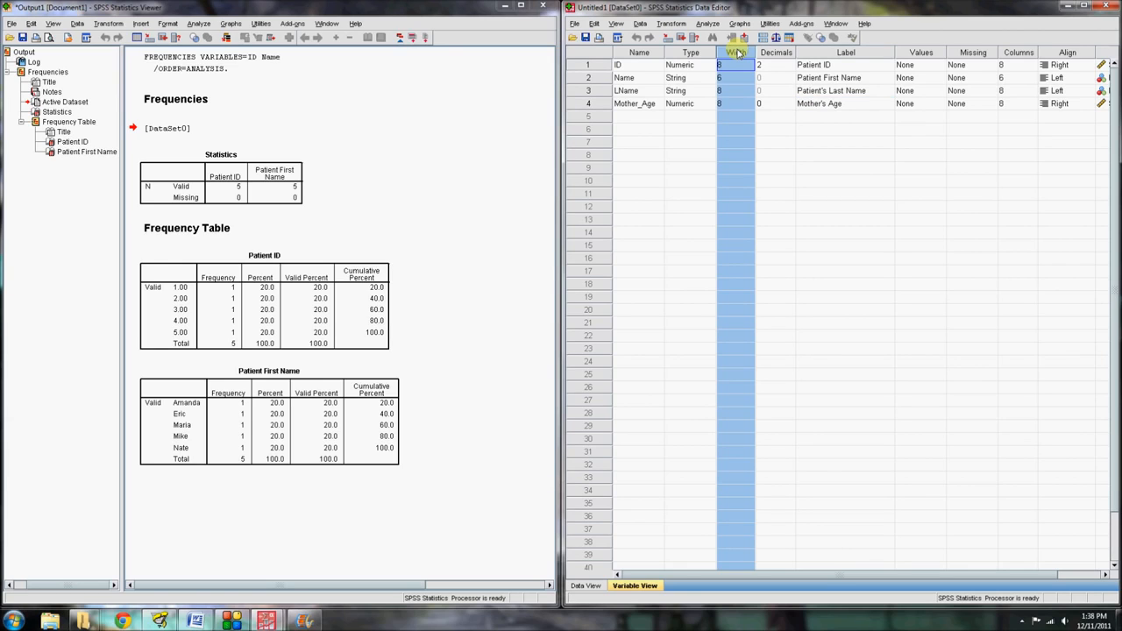
left_click(776, 54)
left_click(741, 55)
left_click(765, 55)
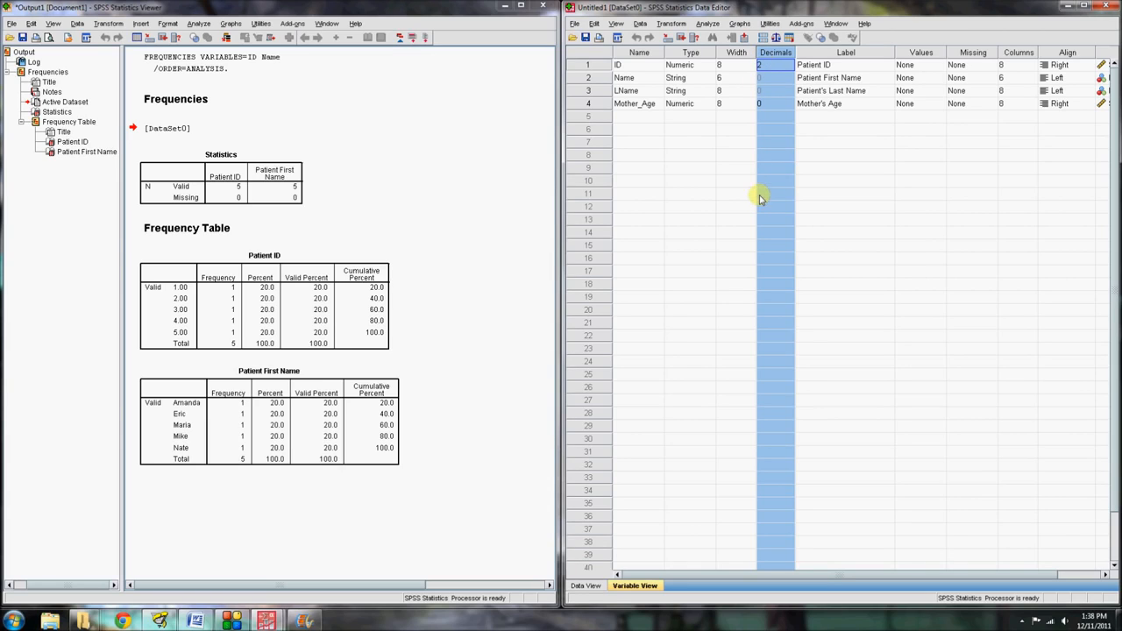
left_click(736, 104)
left_click(750, 101)
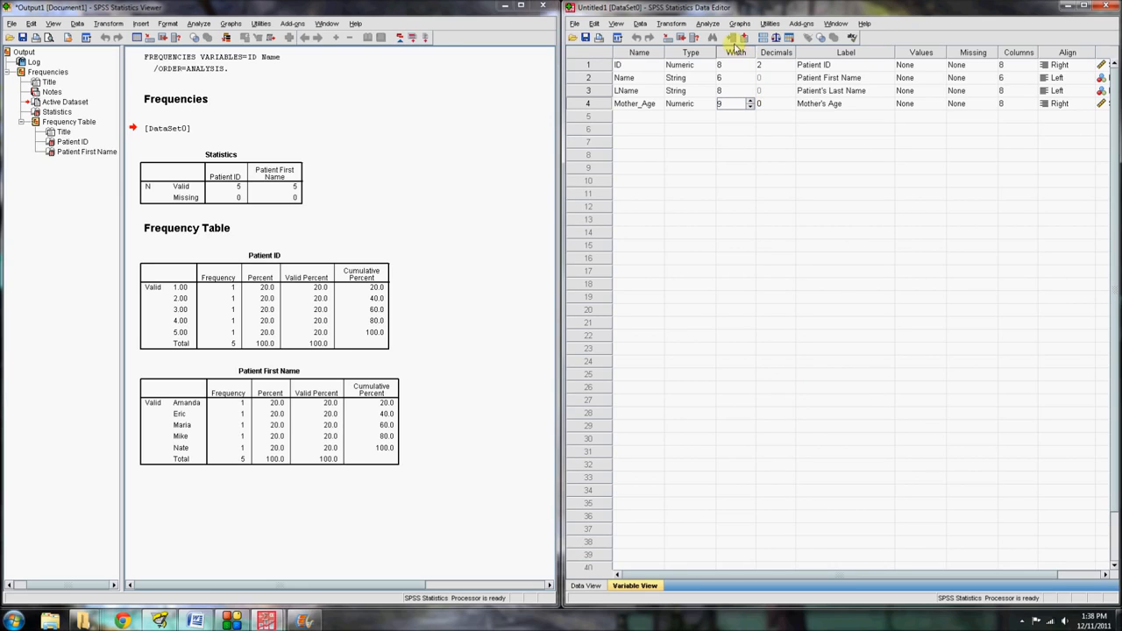
left_click(751, 107)
left_click(751, 107)
left_click(751, 107)
left_click(751, 107)
left_click(777, 104)
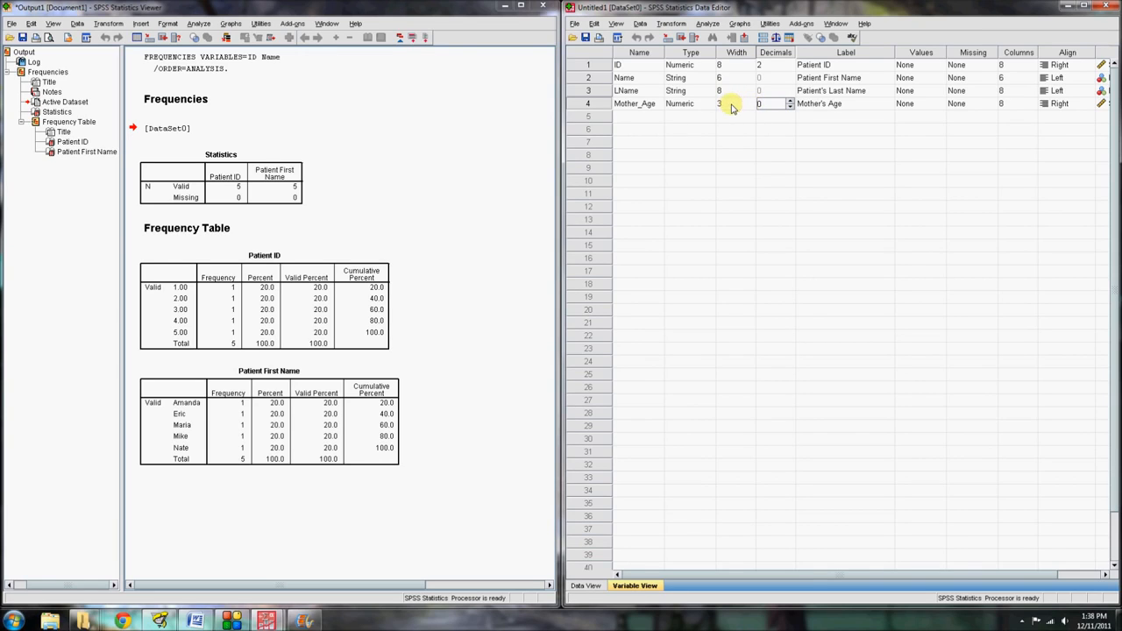
left_click(733, 106)
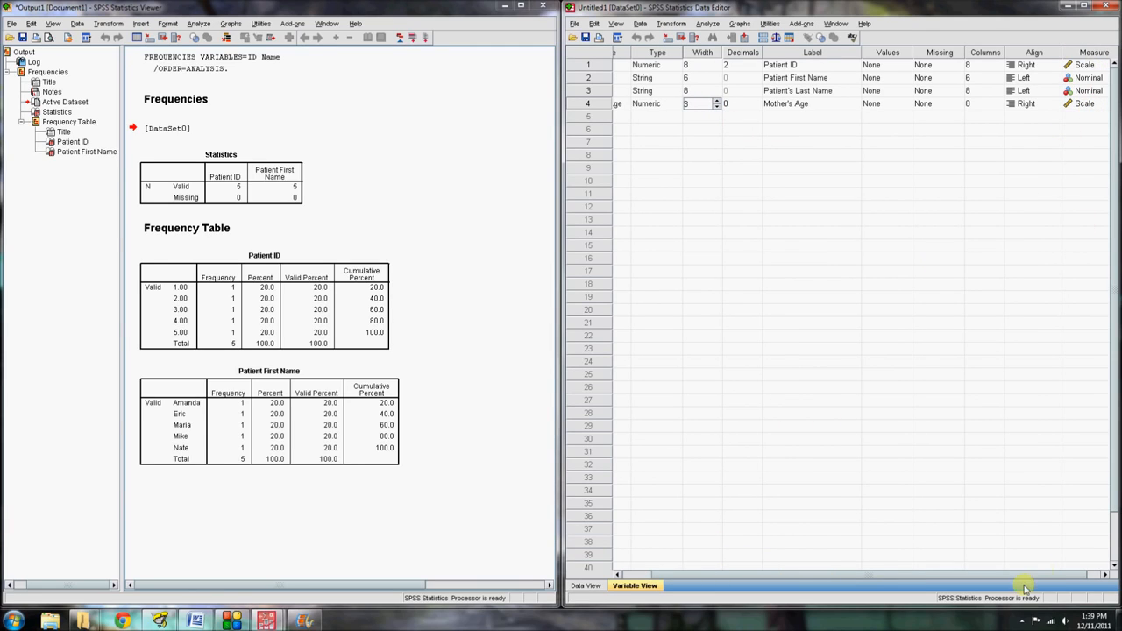
Step: Examine the measurement levels offered for Mother_Age and compare the Measure settings of all four variables
left_click_drag(1029, 575, 1058, 576)
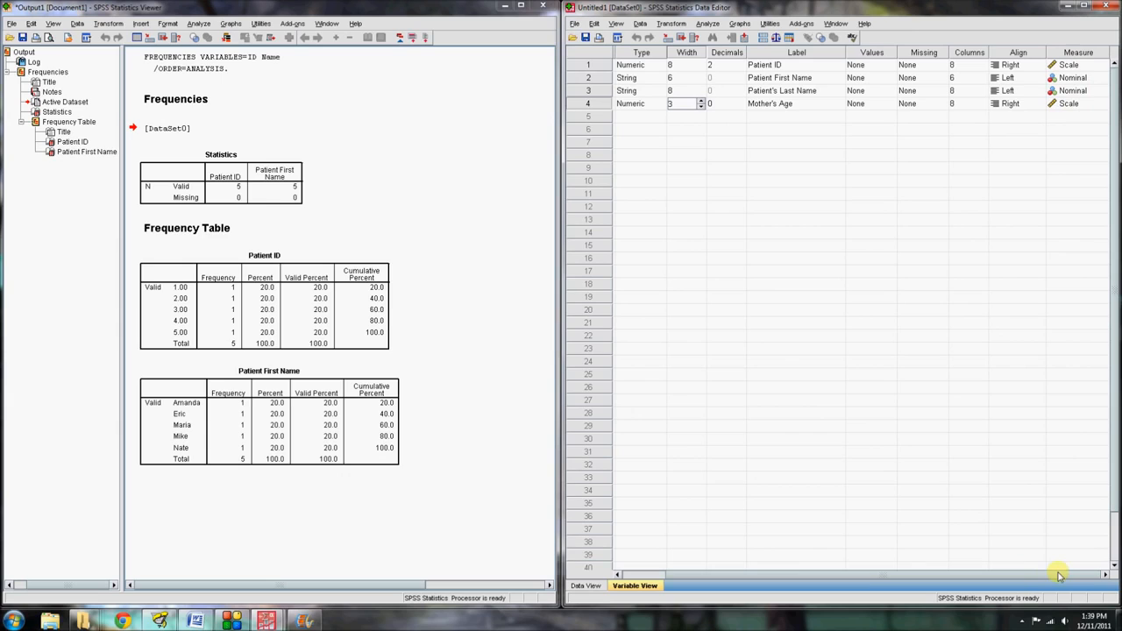
left_click(1087, 103)
left_click(1101, 104)
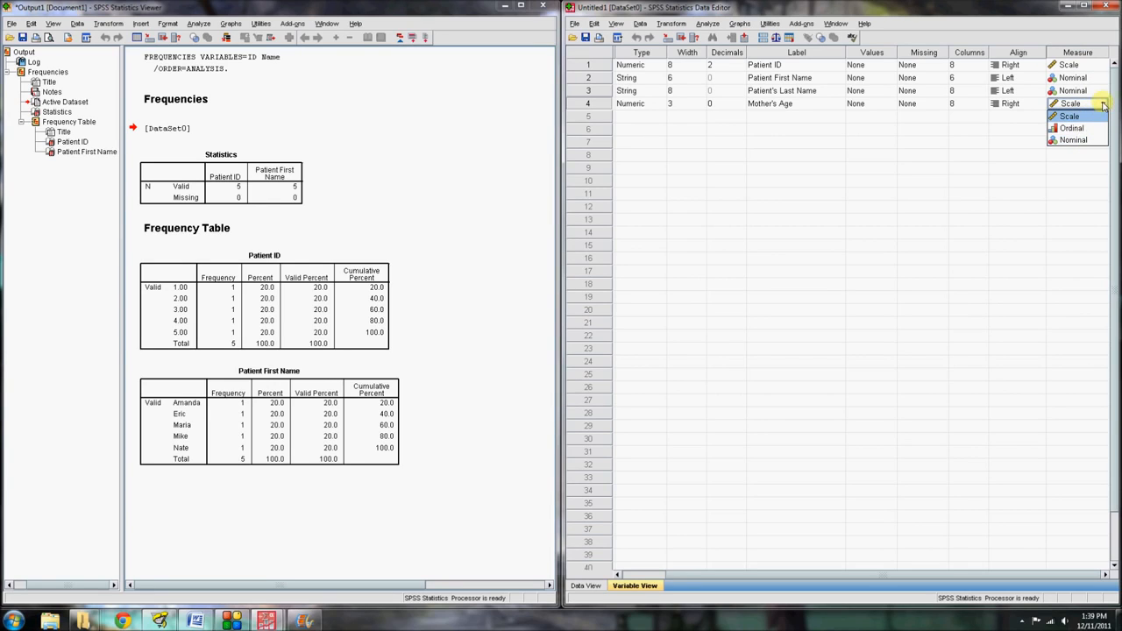
left_click(1103, 106)
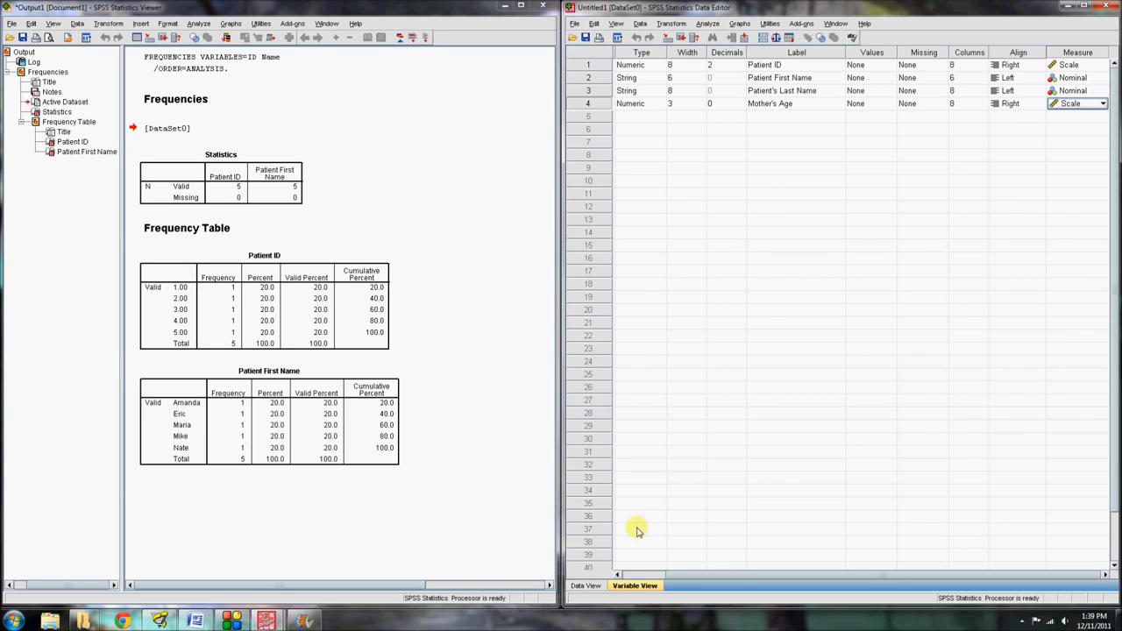
left_click(646, 575)
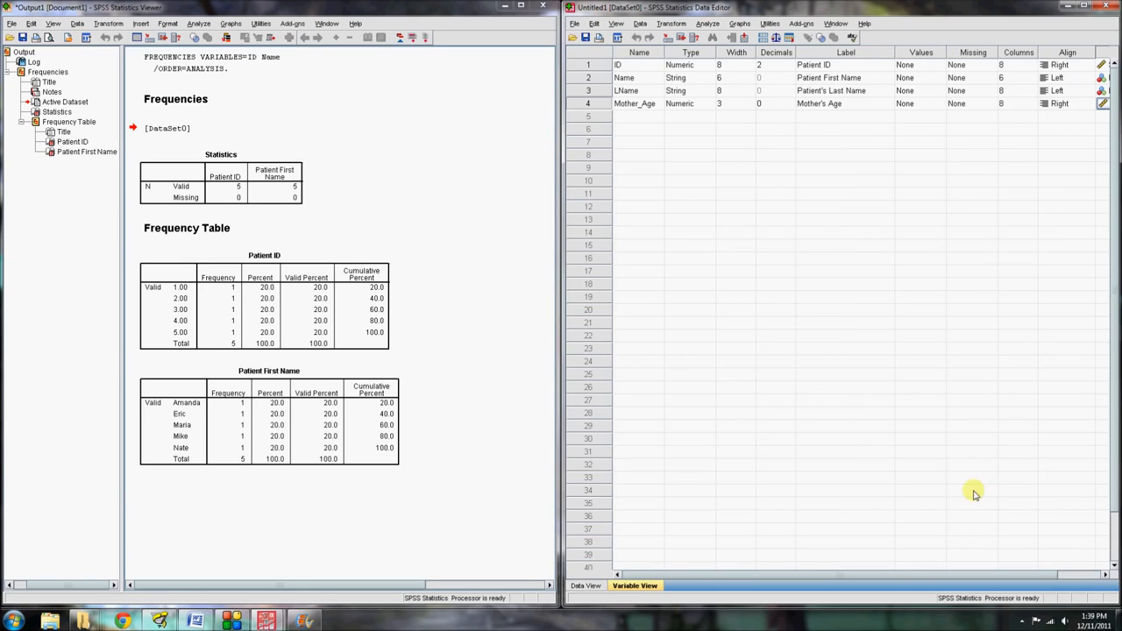
left_click(1062, 576)
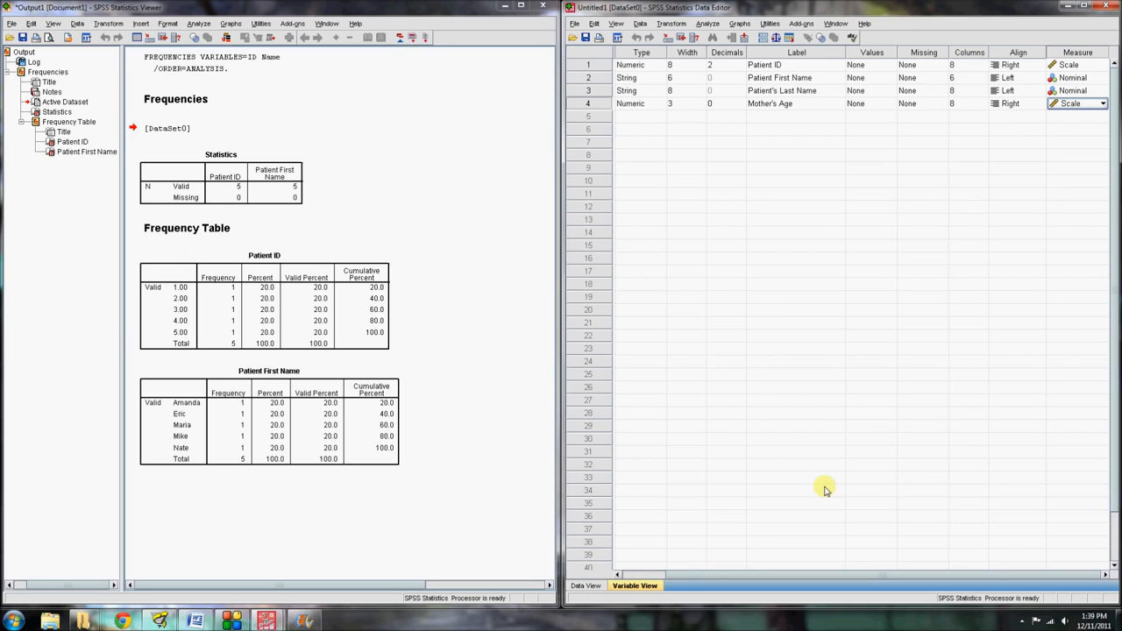
left_click(651, 575)
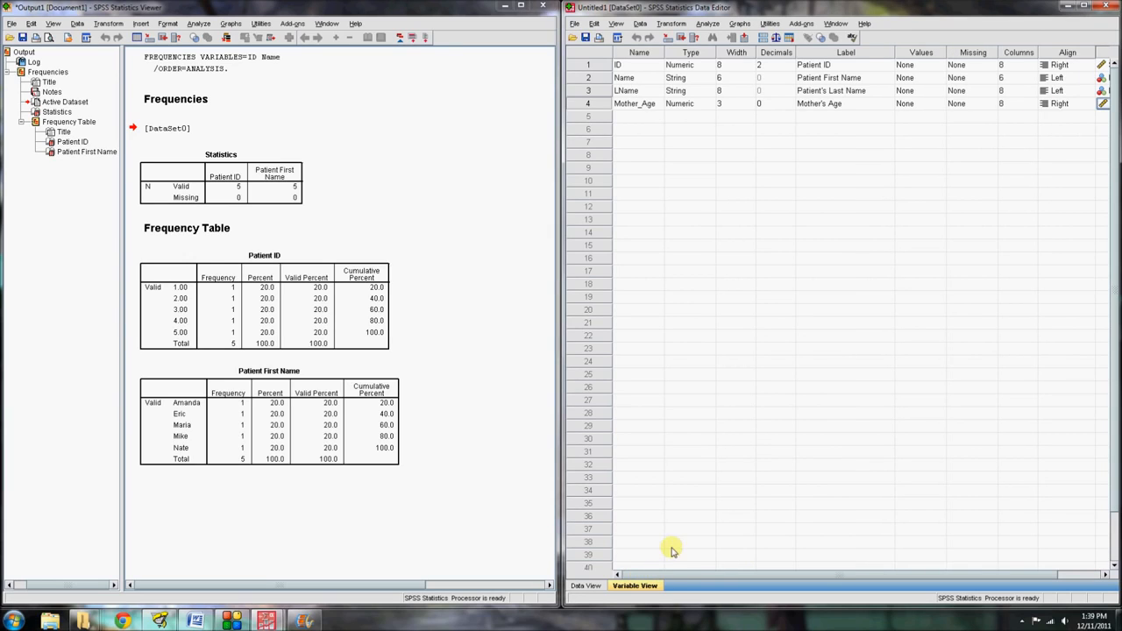
Step: Show the dataset in Data View and restore both half-screen windows to floating size, with the Data Editor in front
left_click(586, 585)
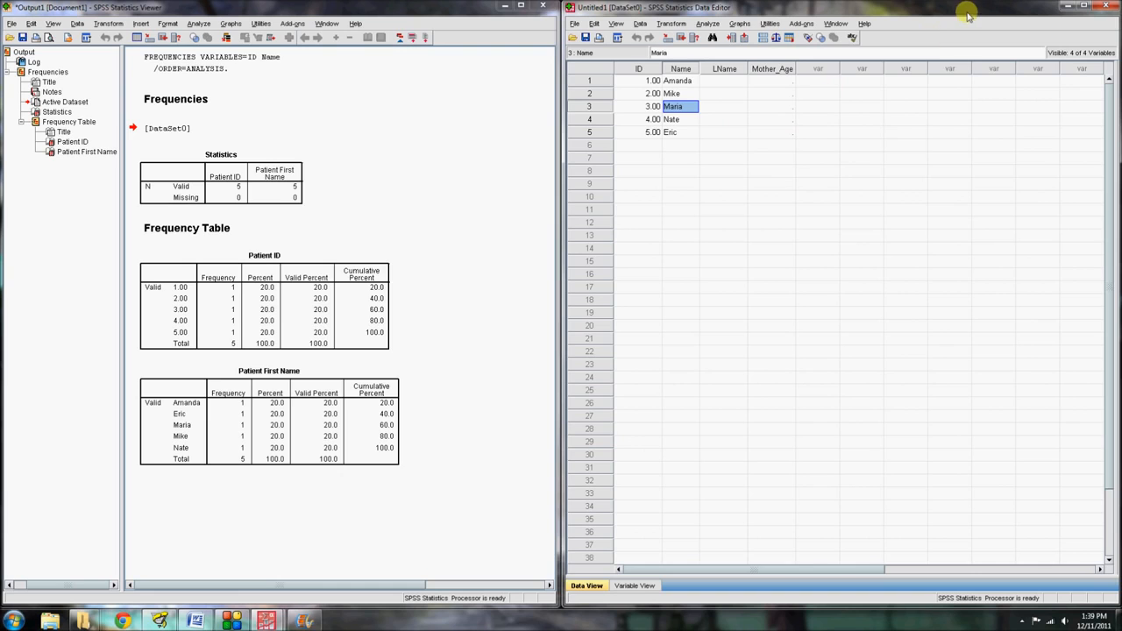
left_click_drag(971, 10, 802, 120)
left_click_drag(452, 7, 898, 165)
left_click(881, 138)
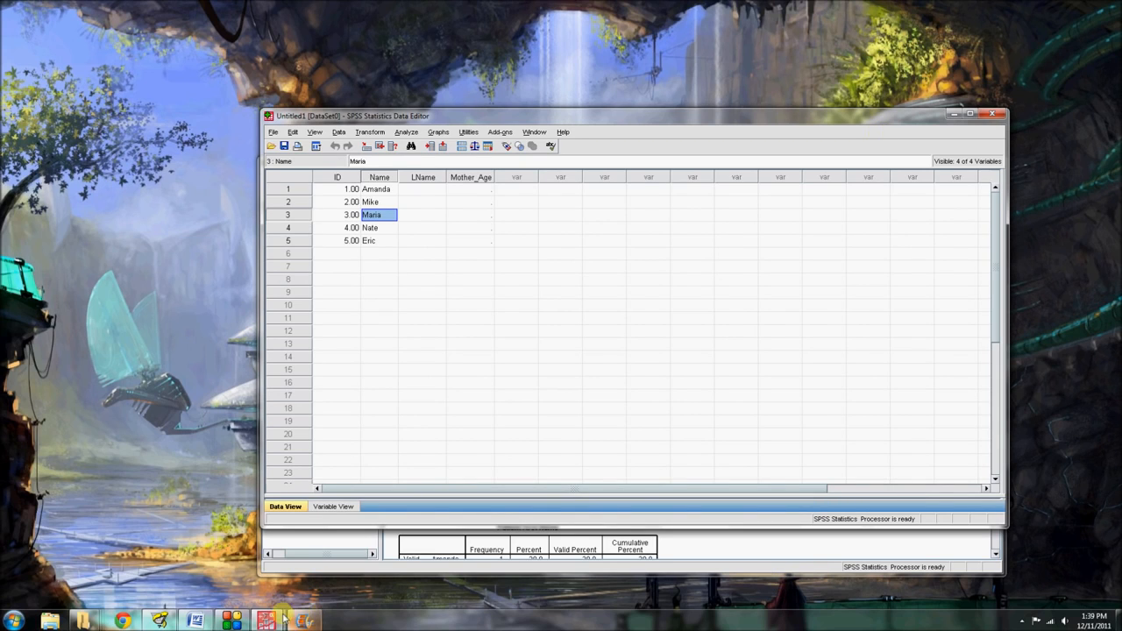
left_click(234, 618)
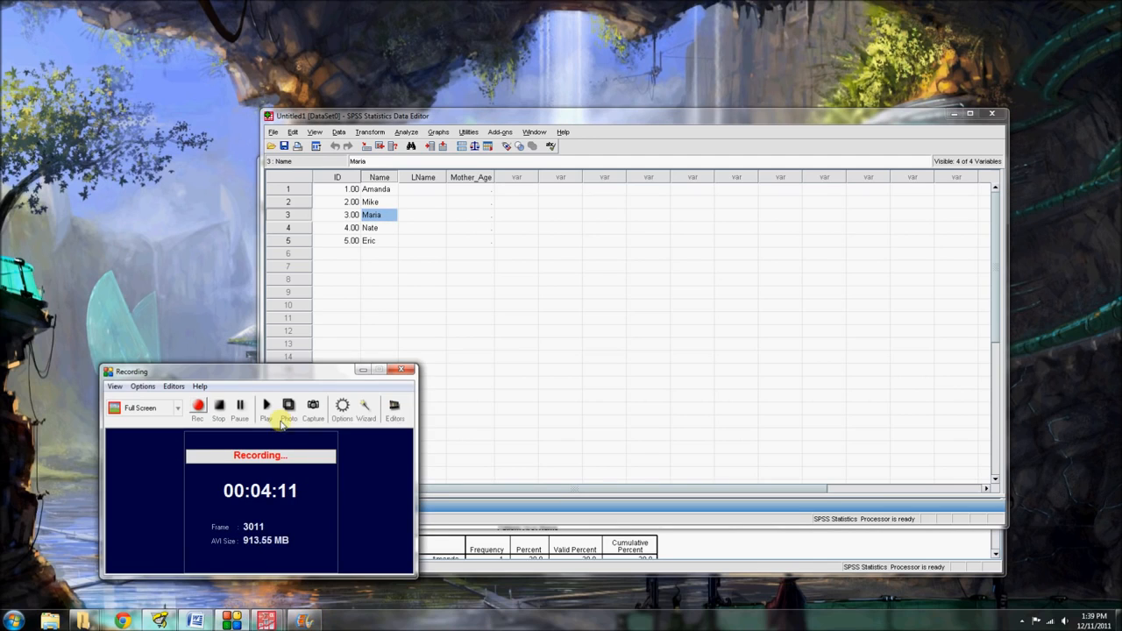